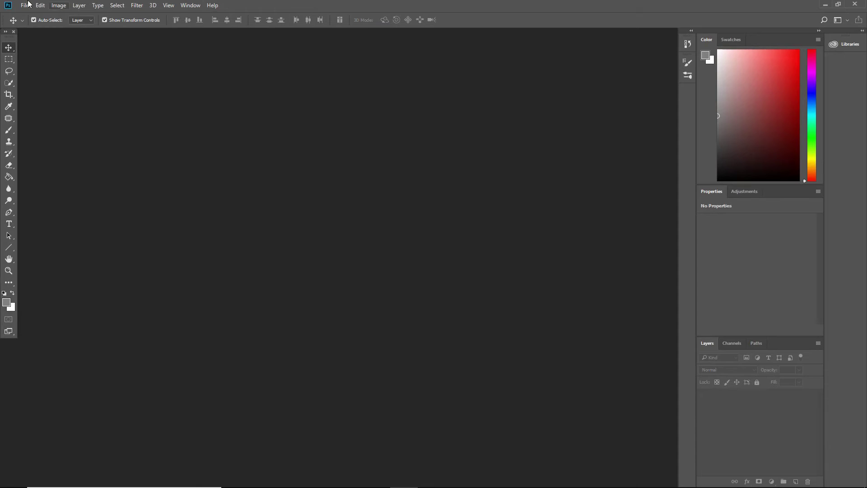
Bring up the Open dialog and browse up to the E:\photos folder
click(26, 5)
click(36, 25)
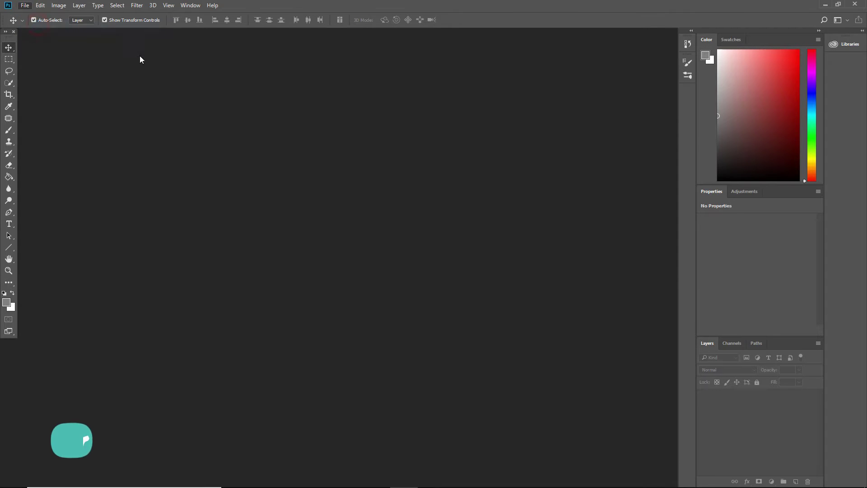
scroll(193, 64, down, 2)
scroll(196, 67, down, 3)
scroll(196, 80, down, 2)
scroll(196, 80, down, 1)
scroll(197, 78, down, 2)
scroll(197, 78, down, 1)
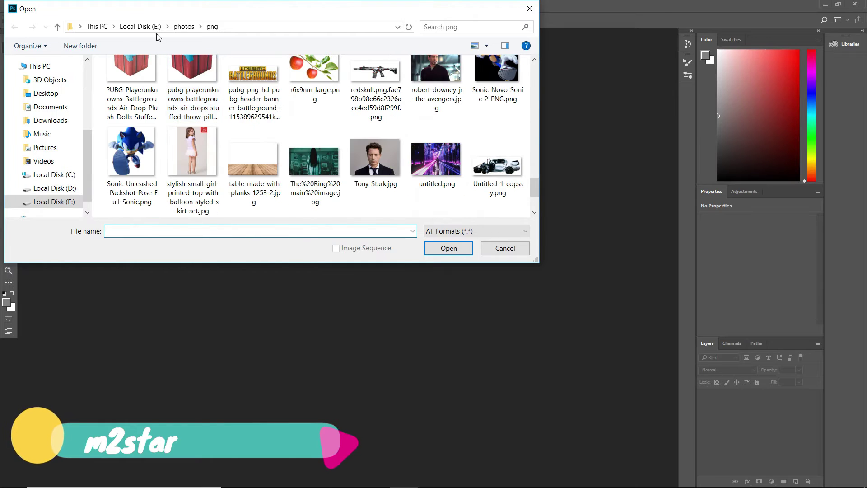
click(57, 26)
click(197, 142)
scroll(190, 178, down, 1)
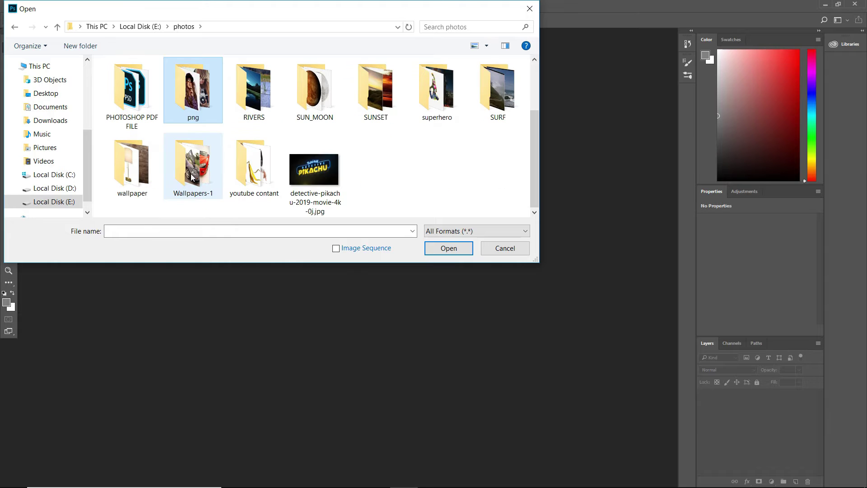
Open wood-3271749_1920.jpg from the wallpaper folder
click(148, 171)
double_click(147, 171)
scroll(248, 140, down, 2)
scroll(298, 121, down, 2)
scroll(310, 131, down, 2)
scroll(310, 131, down, 3)
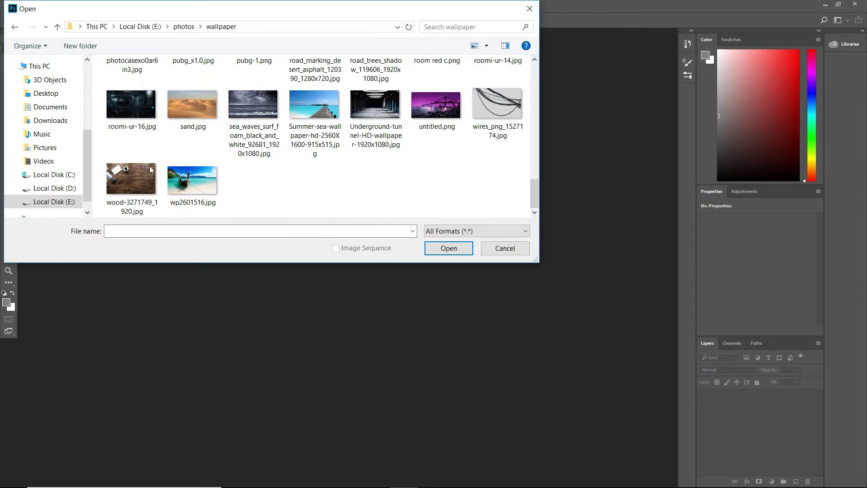
click(111, 175)
click(459, 248)
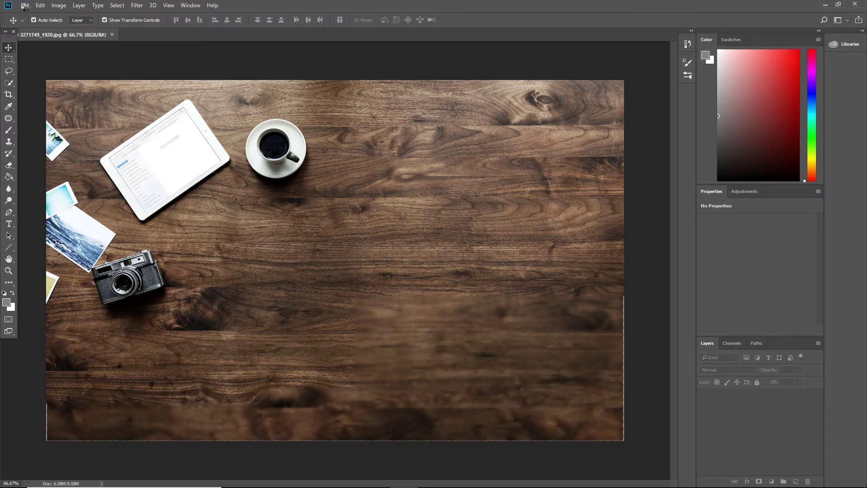
click(24, 6)
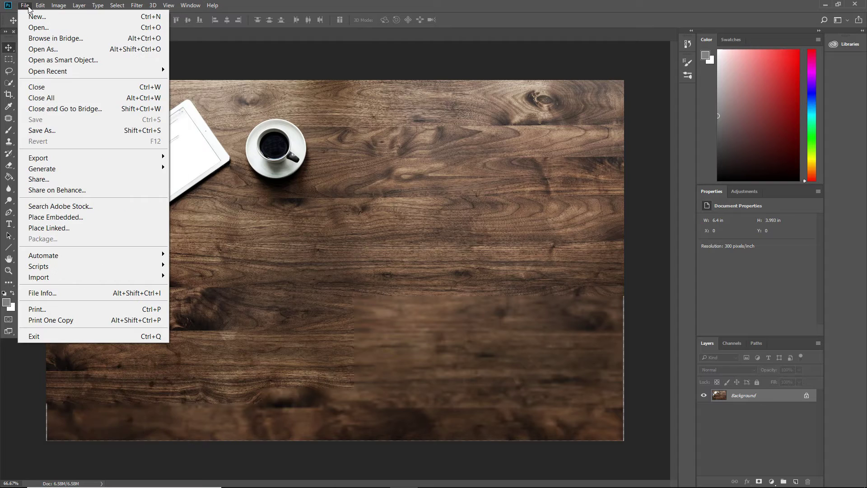
Open girl_camera_photography_blonde_87474_1920x1080.jpg from E:\photos\png as a second document
click(28, 36)
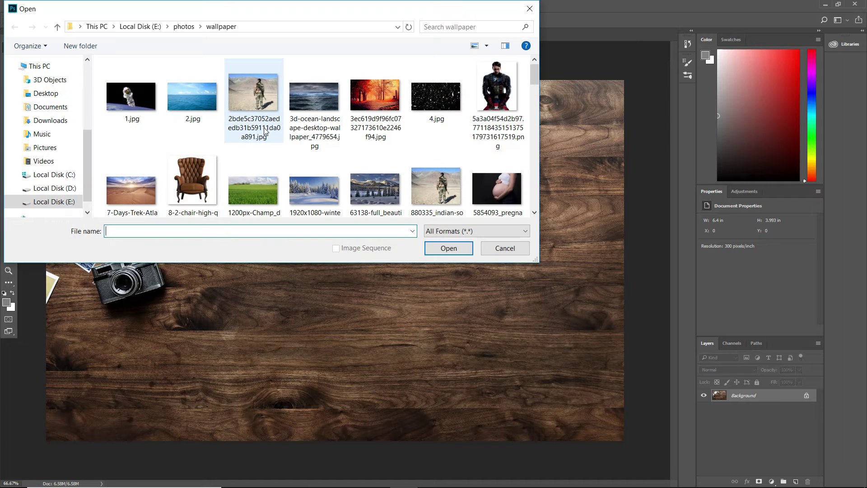
scroll(268, 148, down, 1)
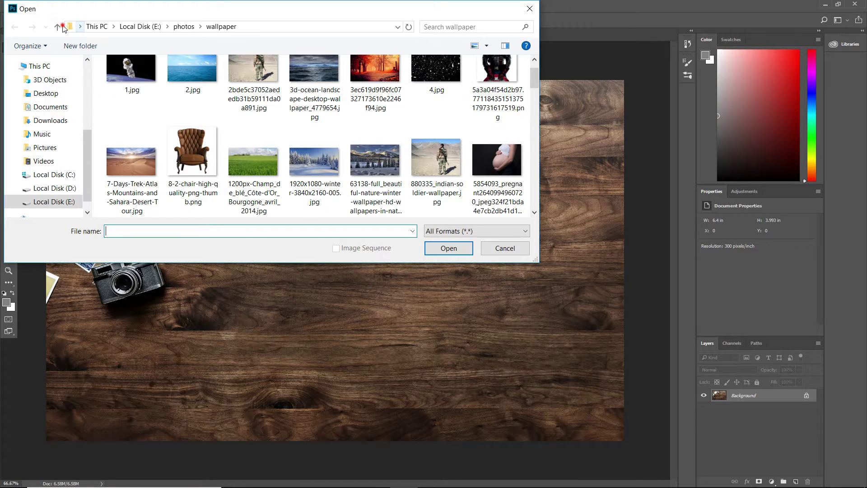
click(57, 26)
double_click(194, 90)
scroll(296, 170, down, 1)
scroll(303, 163, down, 2)
scroll(310, 163, down, 3)
scroll(311, 162, up, 1)
scroll(314, 129, up, 3)
click(315, 129)
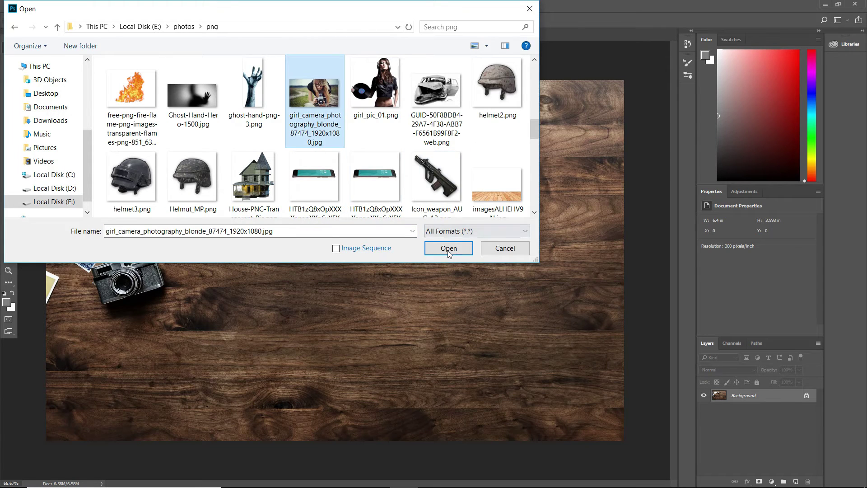
click(448, 248)
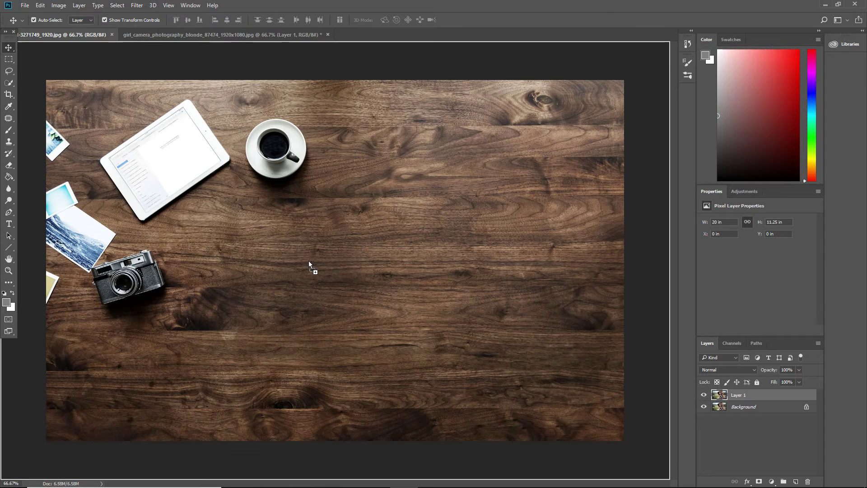
Copy the girl photo onto the wooden desk image as Layer 1, ready to transform
drag(91, 39, 309, 260)
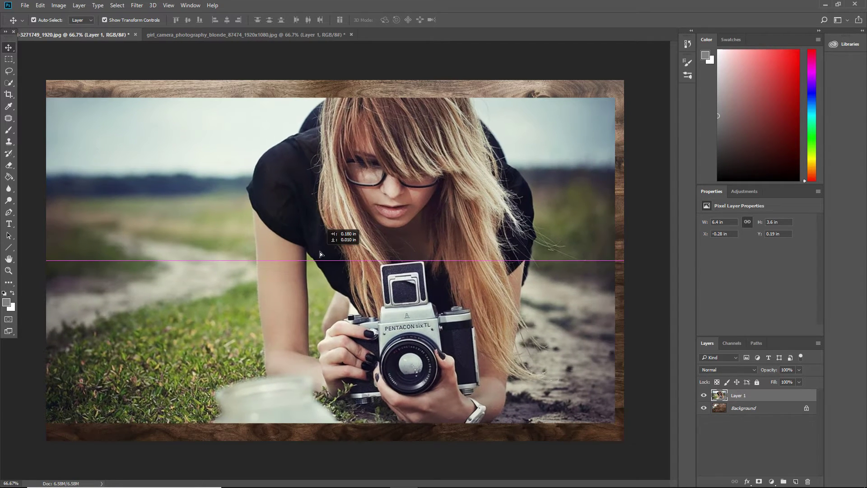
drag(305, 253, 322, 254)
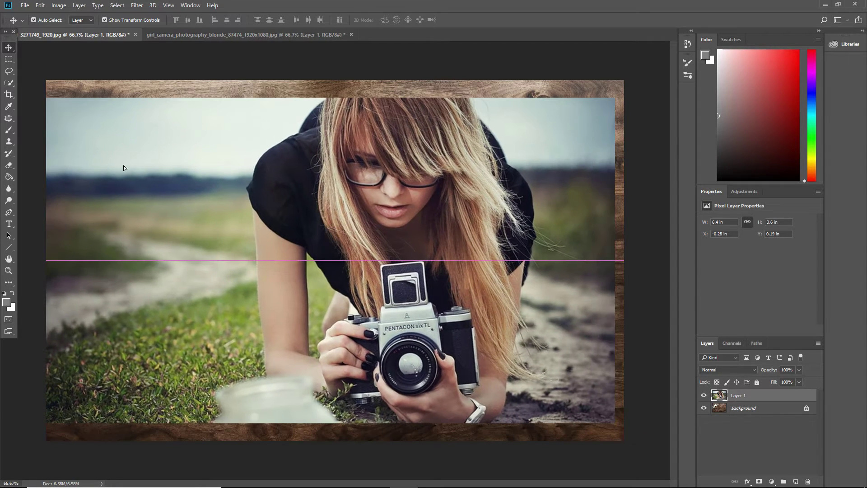
key(ctrl+t)
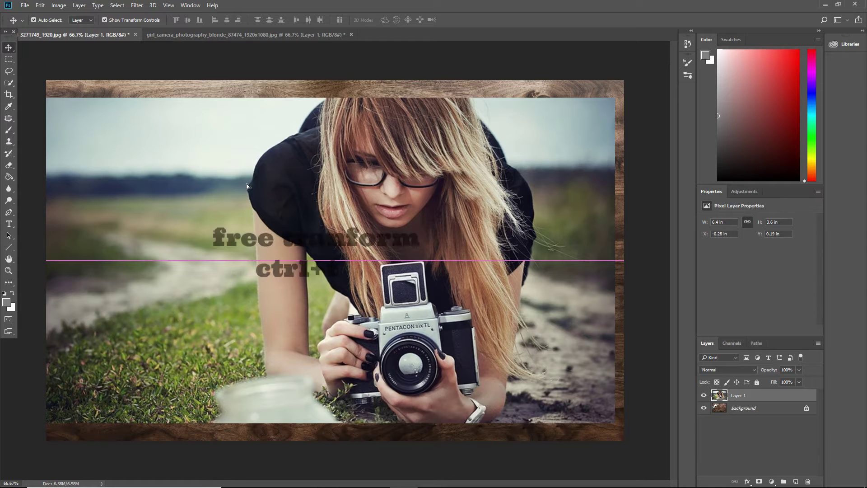
drag(233, 174, 250, 181)
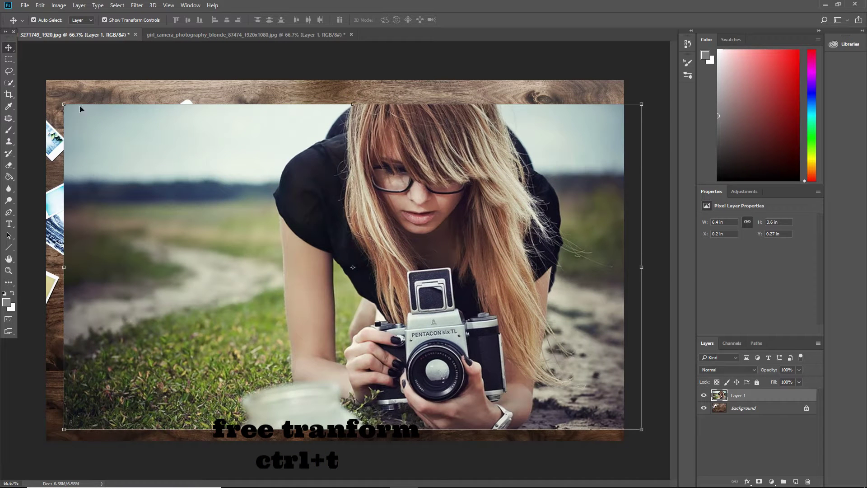
Scale the girl photo to 61.93% with locked proportions and place it right of centre
drag(64, 105, 358, 220)
drag(413, 295, 321, 255)
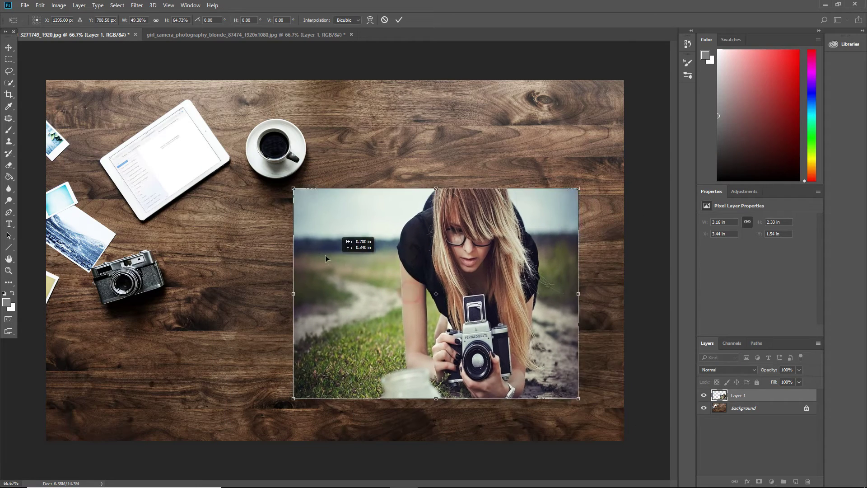
drag(266, 179, 255, 200)
click(156, 20)
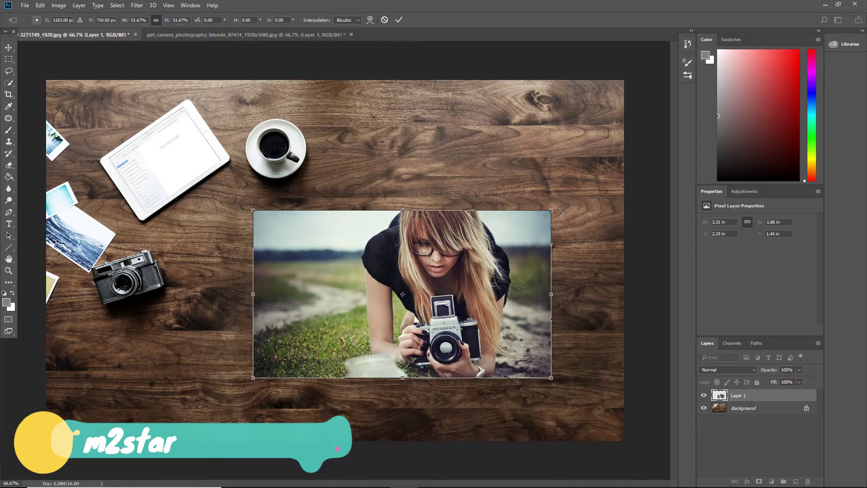
drag(552, 209, 584, 191)
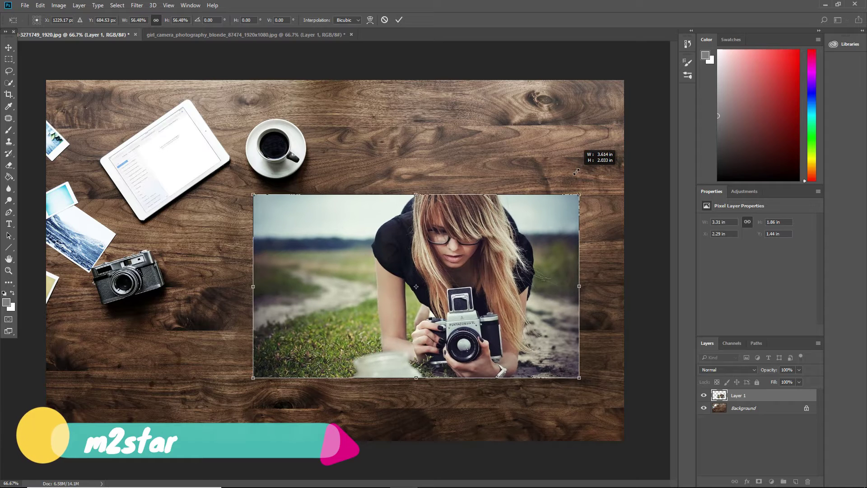
drag(584, 377, 592, 381)
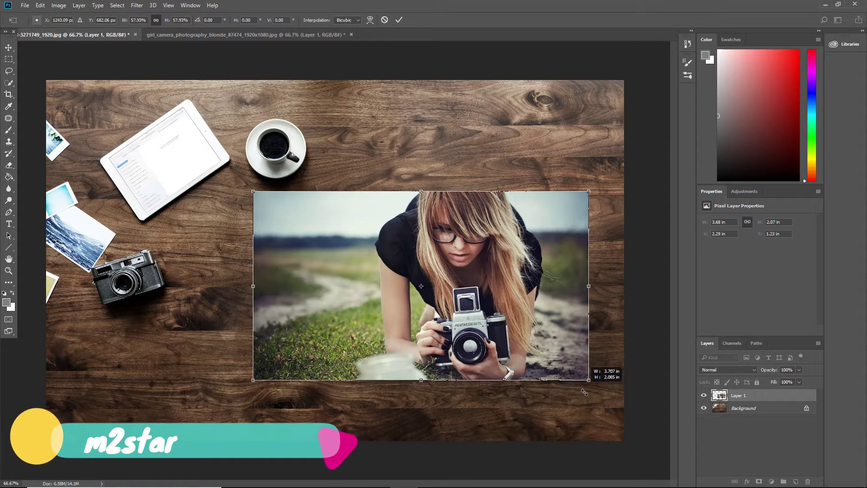
drag(423, 292, 402, 308)
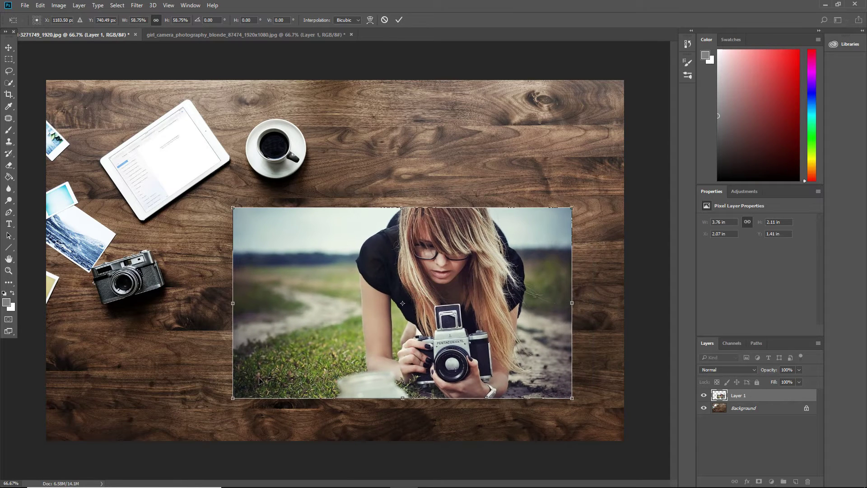
drag(233, 398, 221, 404)
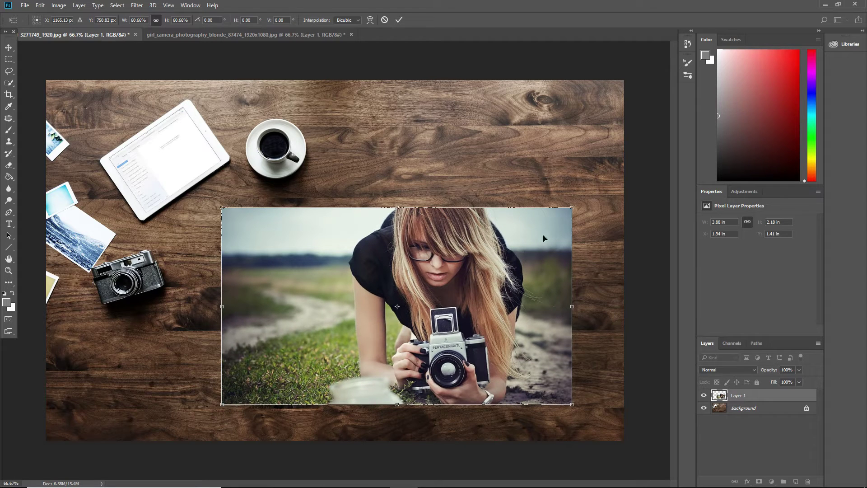
drag(572, 207, 579, 203)
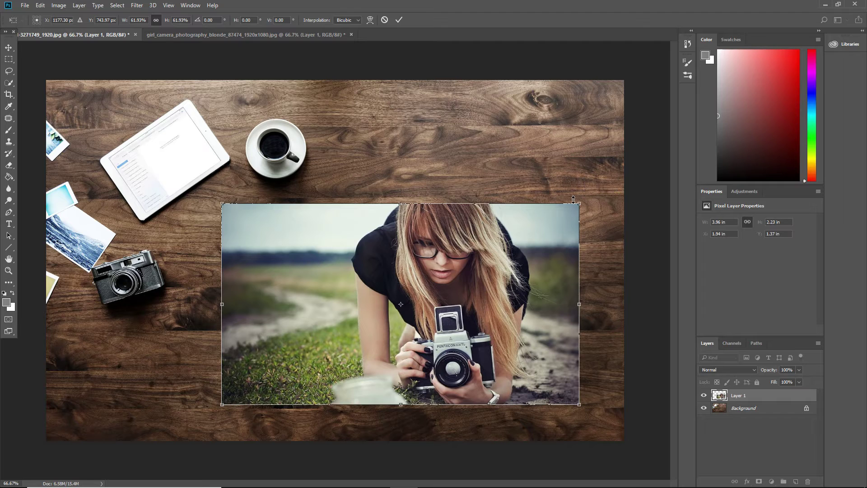
click(399, 20)
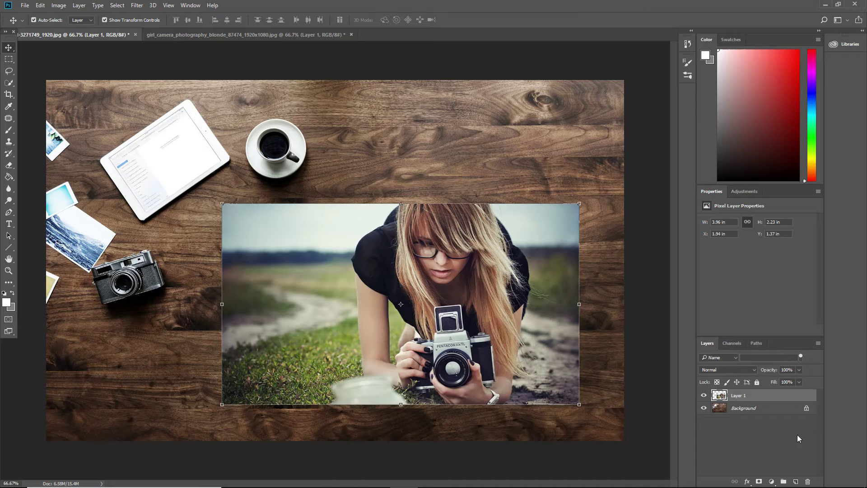
On new Layer 2, fill a rectangular selection beside the girl's face with grey
click(796, 480)
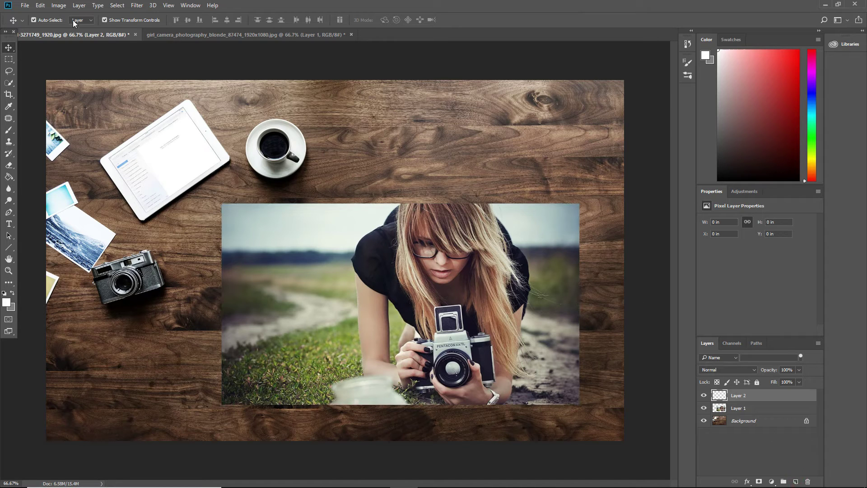
click(9, 60)
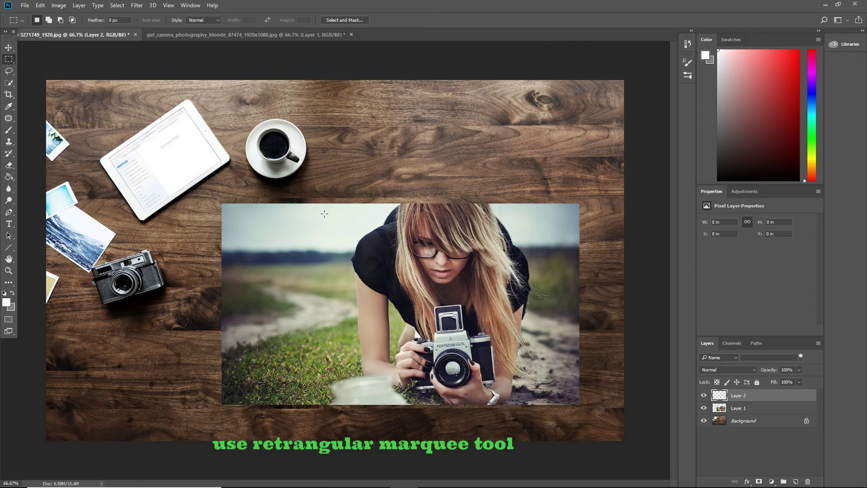
drag(336, 223, 405, 312)
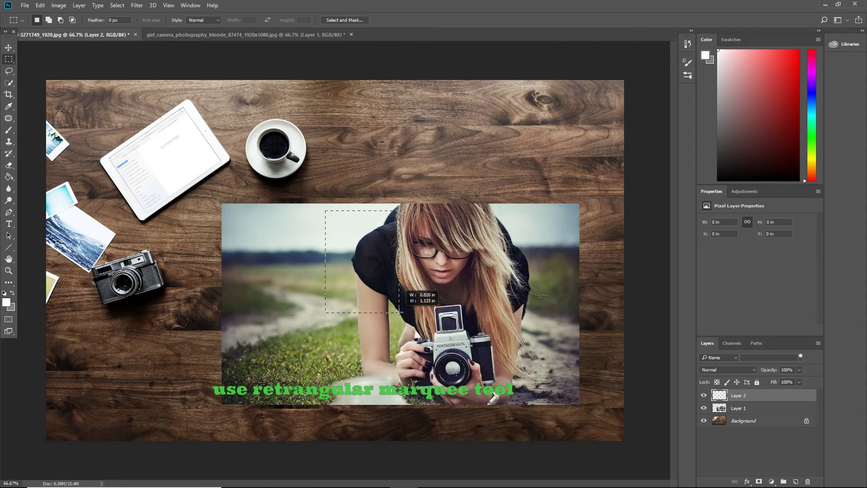
drag(404, 313, 407, 323)
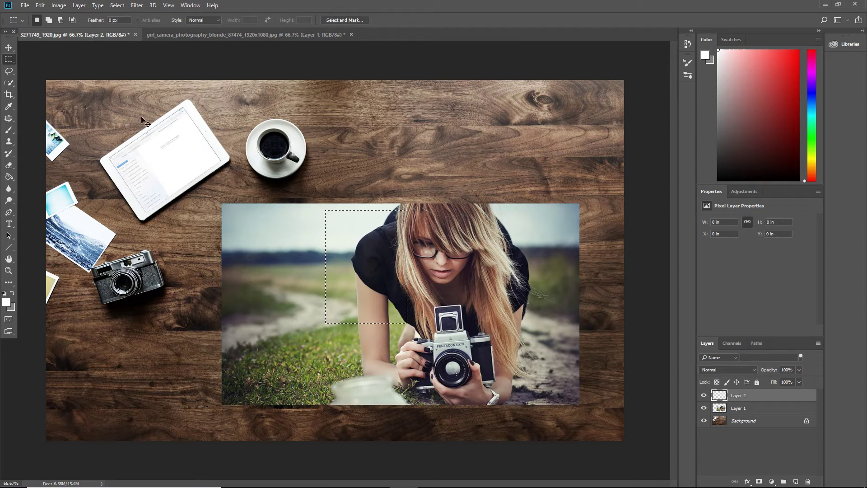
key(ctrl+BackSpace)
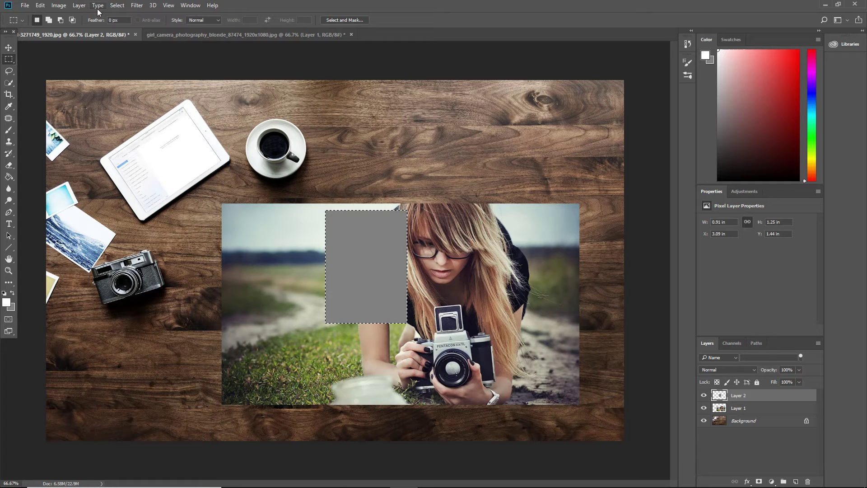
Add Layer 3 and enlarge the selection outward, with extra room below for a border
click(796, 480)
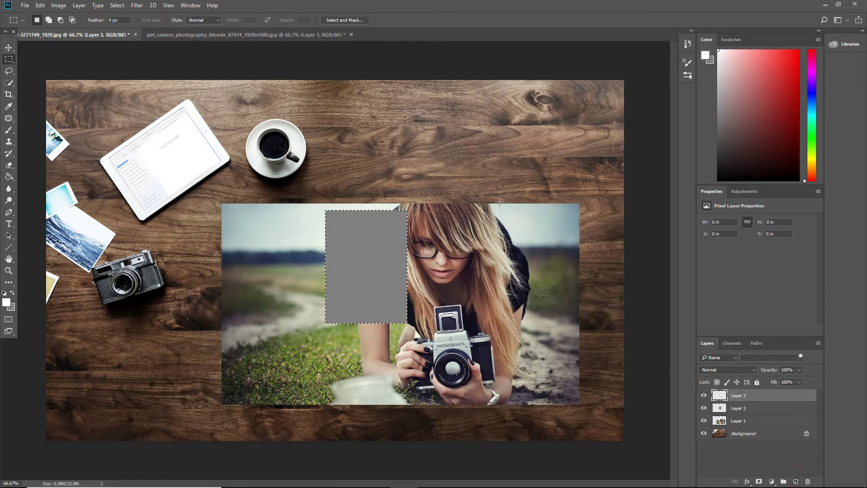
click(116, 5)
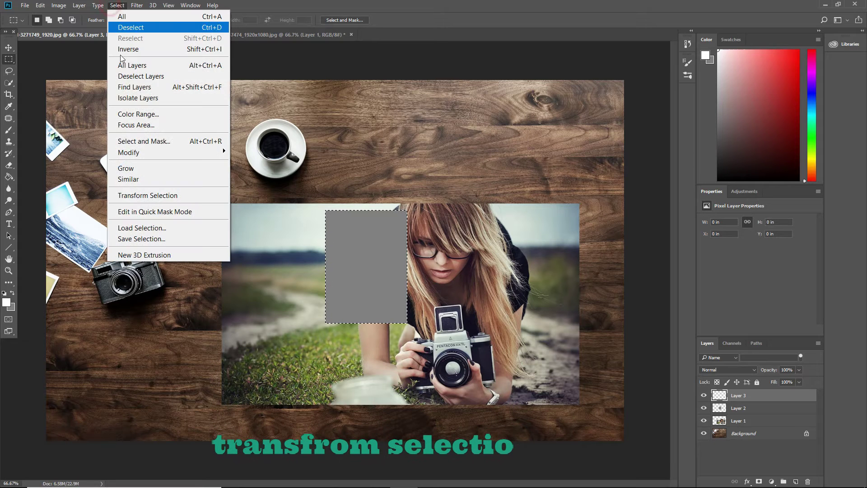
click(134, 196)
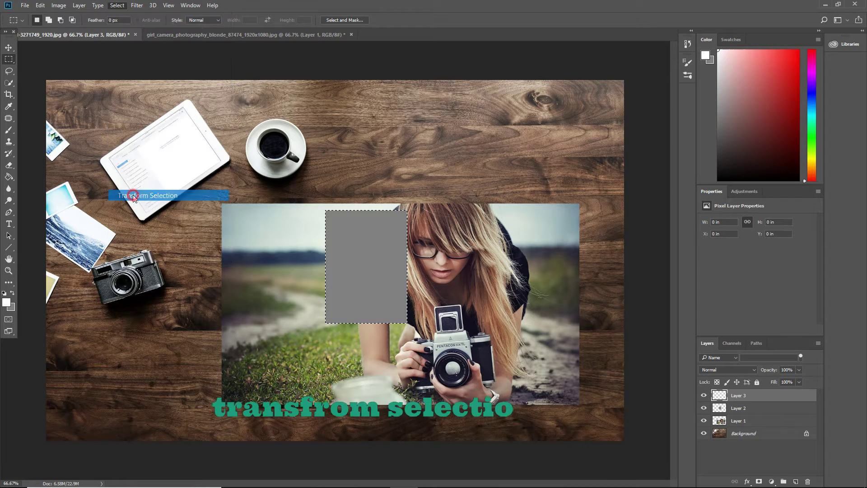
drag(326, 210, 321, 205)
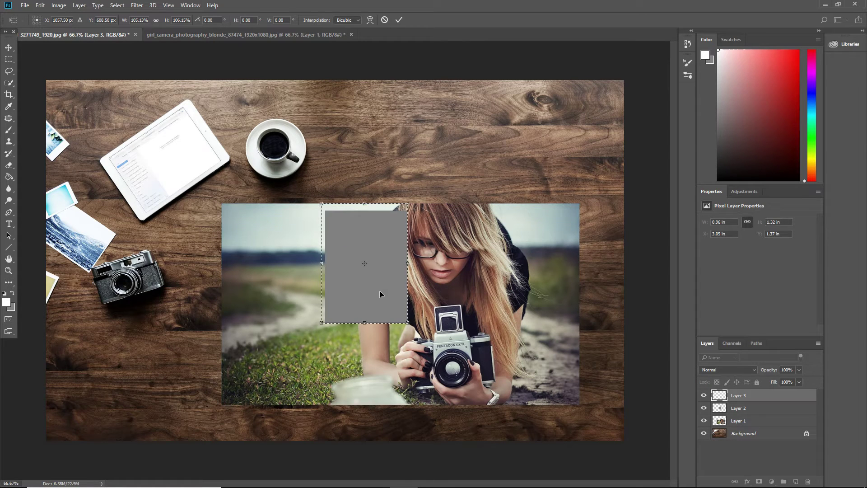
drag(408, 323, 412, 334)
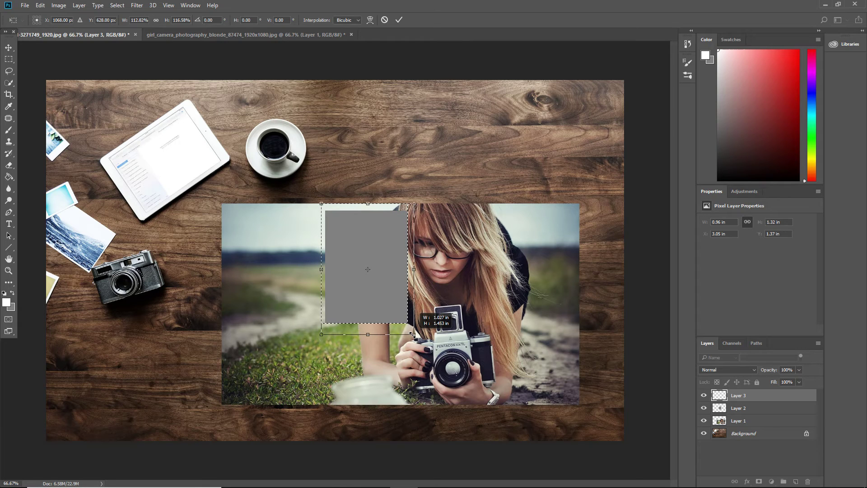
drag(413, 335, 412, 335)
drag(320, 336, 318, 341)
click(399, 18)
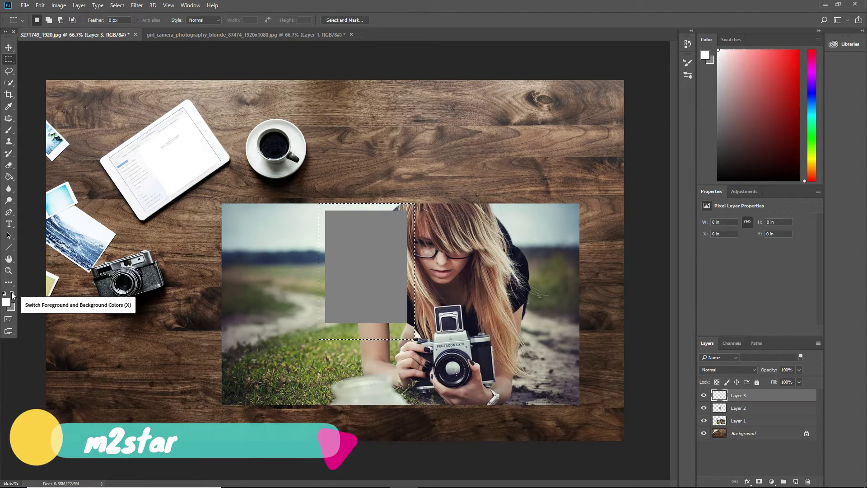
Fill the enlarged selection with white and move Layer 3 below Layer 2
key(ctrl+BackSpace)
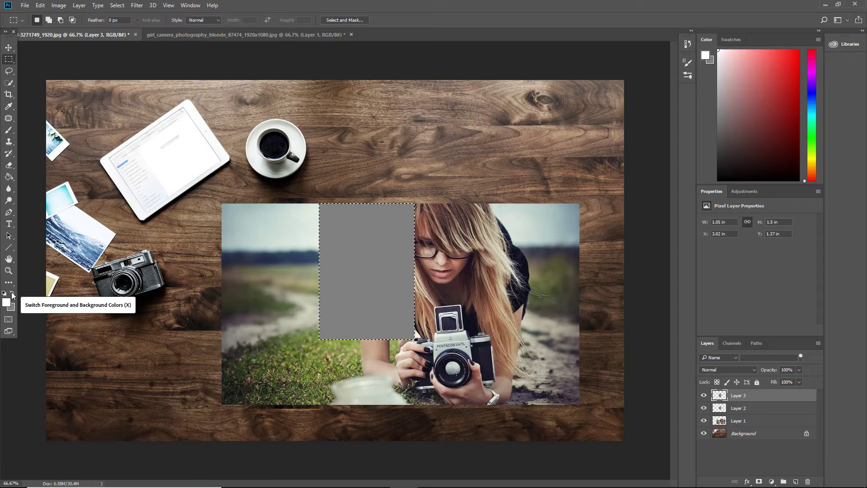
key(ctrl+z)
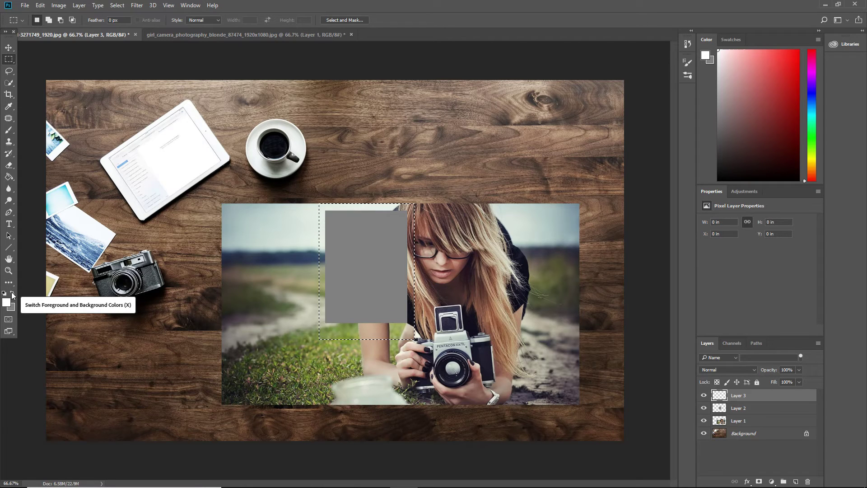
click(12, 293)
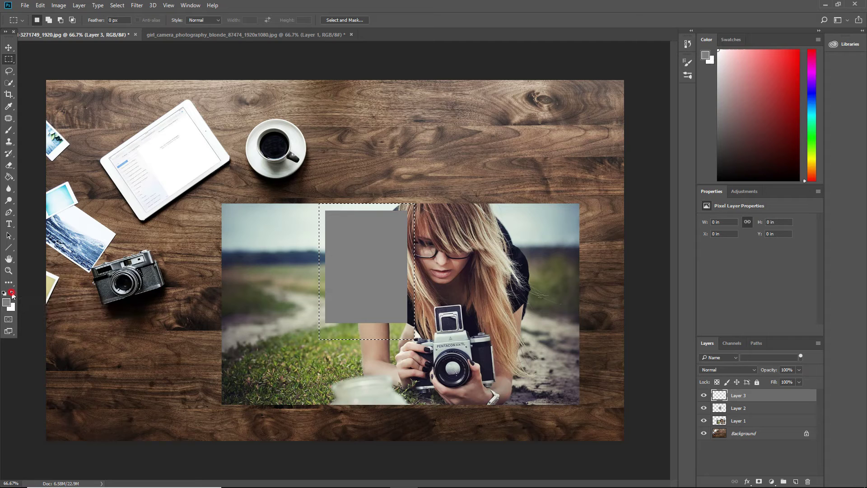
key(ctrl+BackSpace)
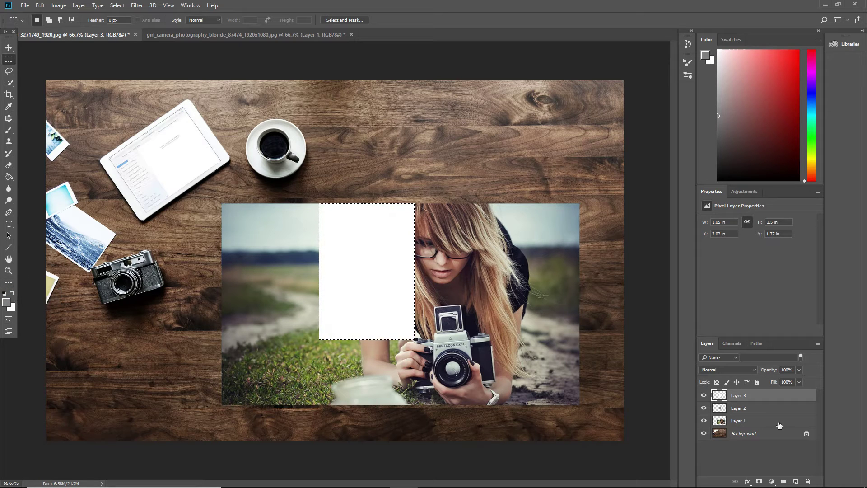
drag(777, 400, 779, 417)
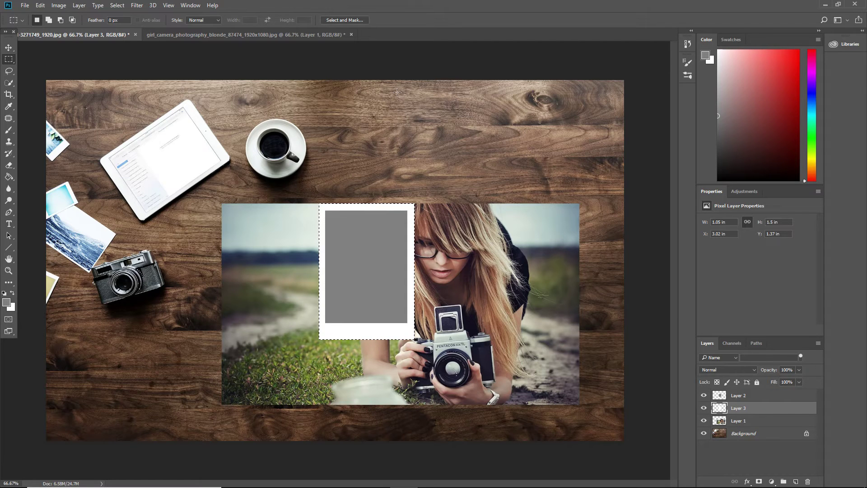
Deselect and open the Layer Style settings for Layer 3, the white frame
click(8, 48)
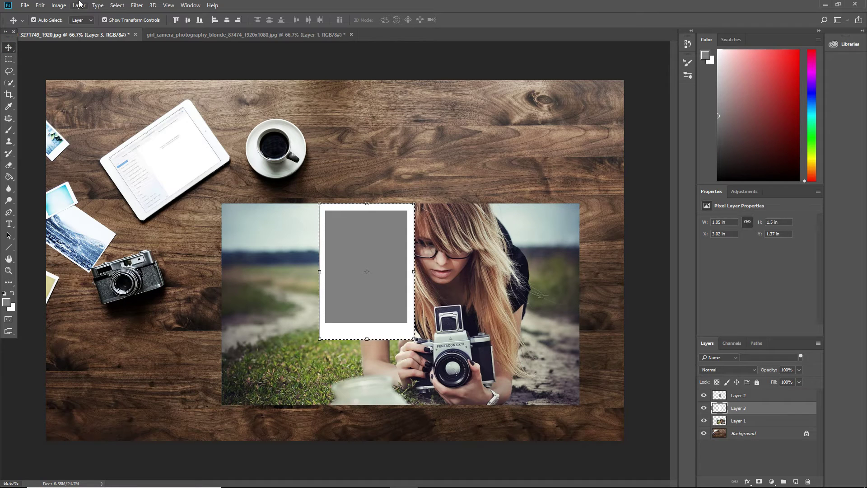
click(117, 5)
click(131, 30)
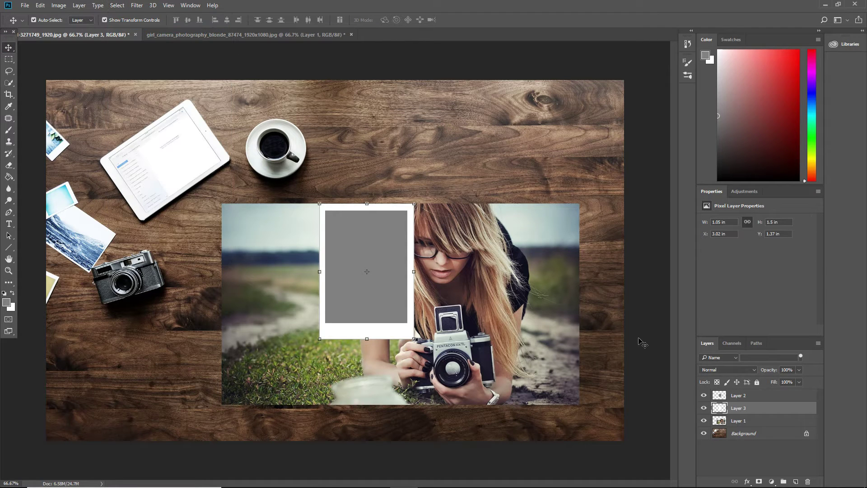
click(772, 396)
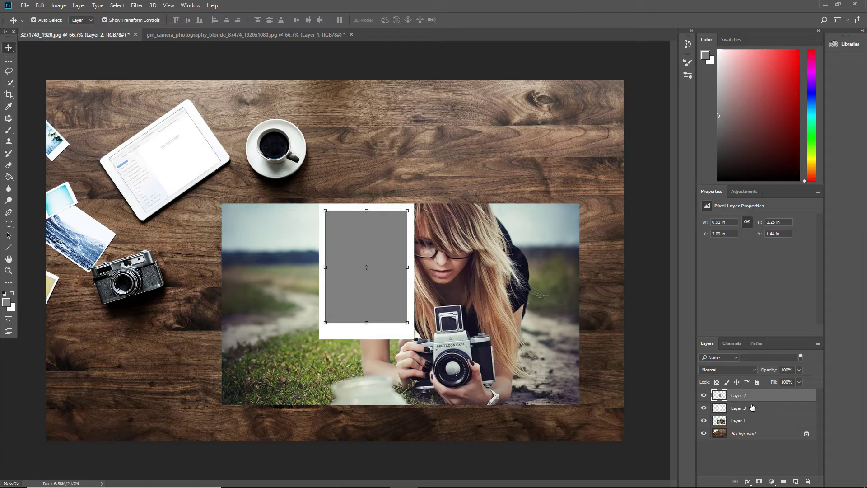
click(765, 410)
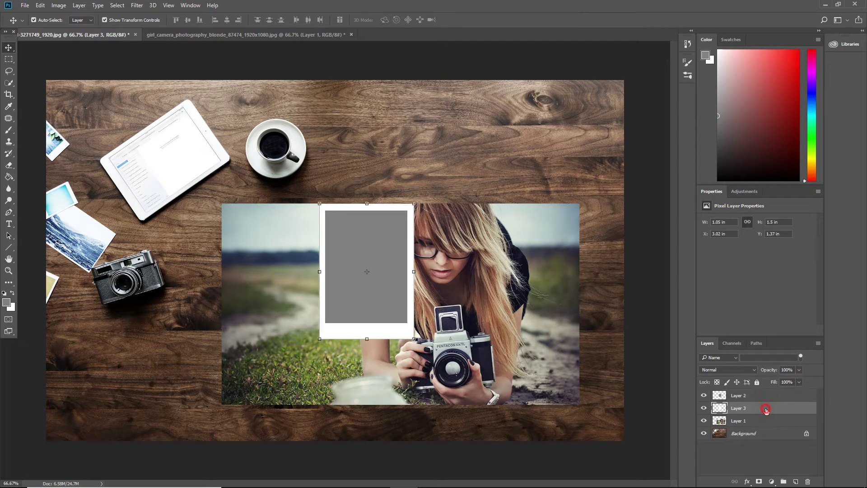
double_click(766, 410)
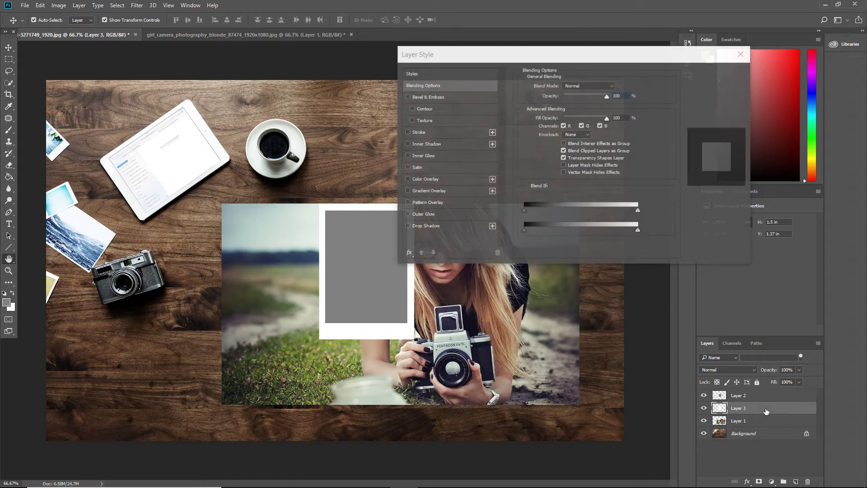
Enable a drop shadow on the frame at an 85° angle, adjusting distance and size
click(407, 226)
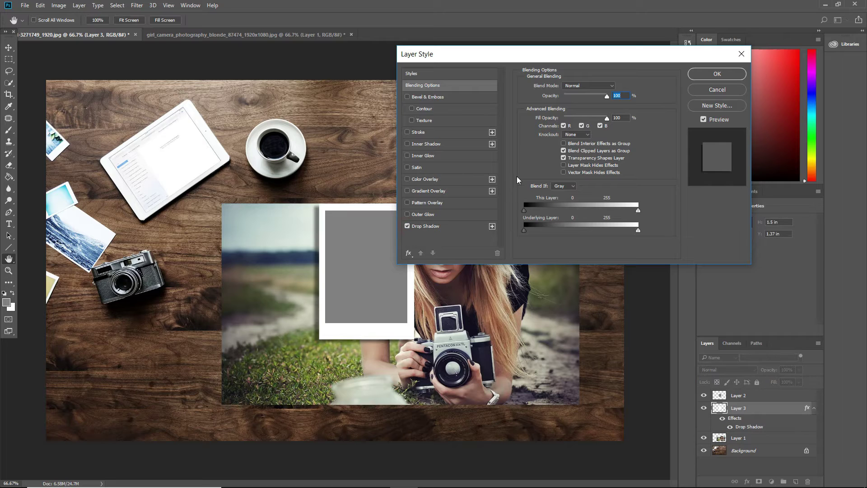
click(441, 226)
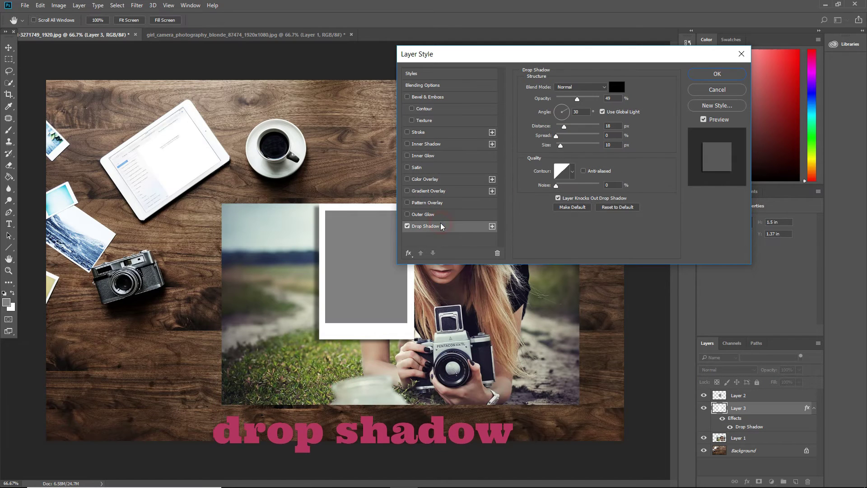
drag(568, 111, 565, 110)
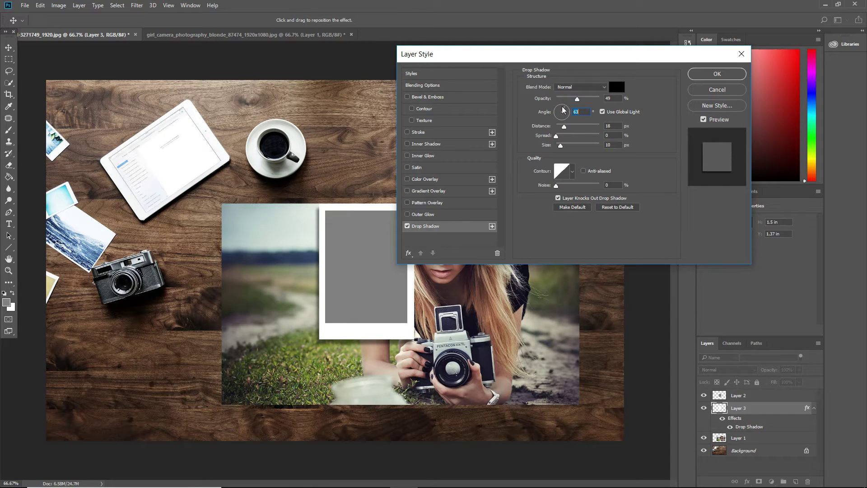
drag(563, 107, 564, 106)
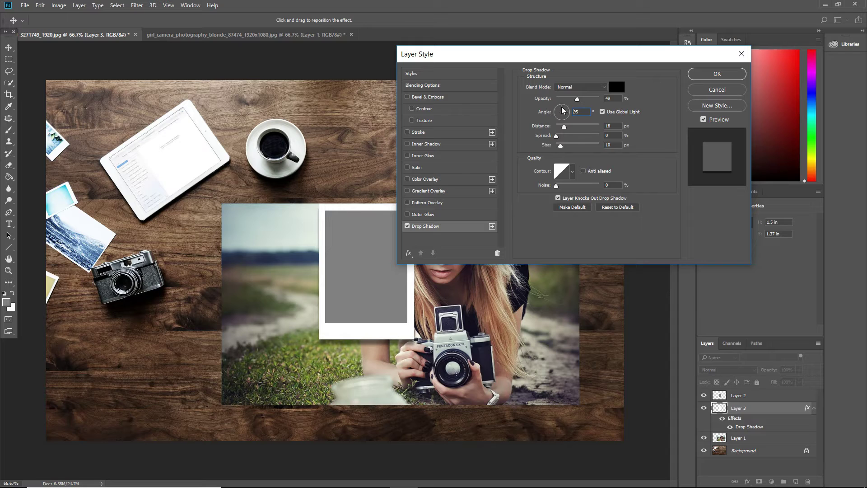
click(563, 111)
drag(565, 127, 562, 127)
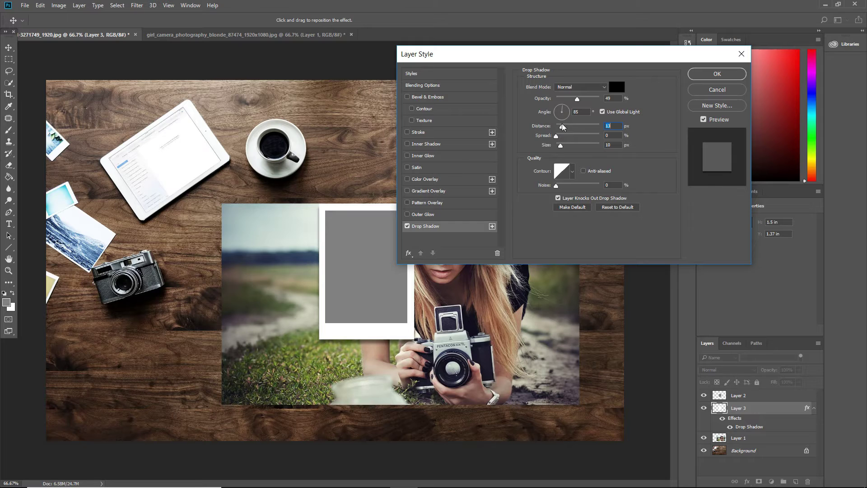
drag(561, 145, 564, 145)
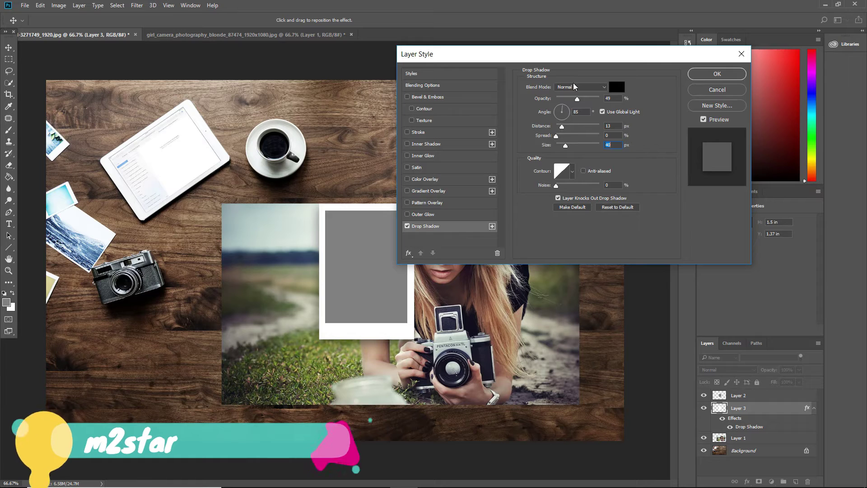
Finish the shadow at 65% opacity, 21 px distance and 40 px size
drag(577, 58, 670, 65)
drag(648, 142, 648, 143)
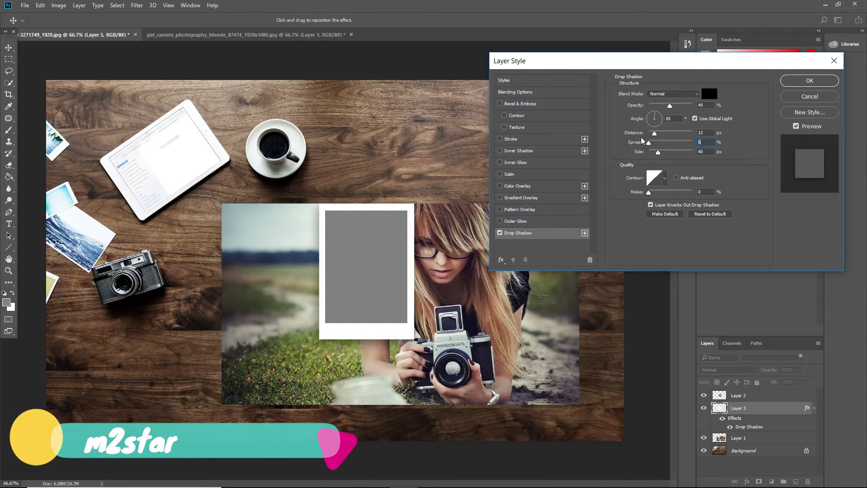
drag(670, 109, 684, 108)
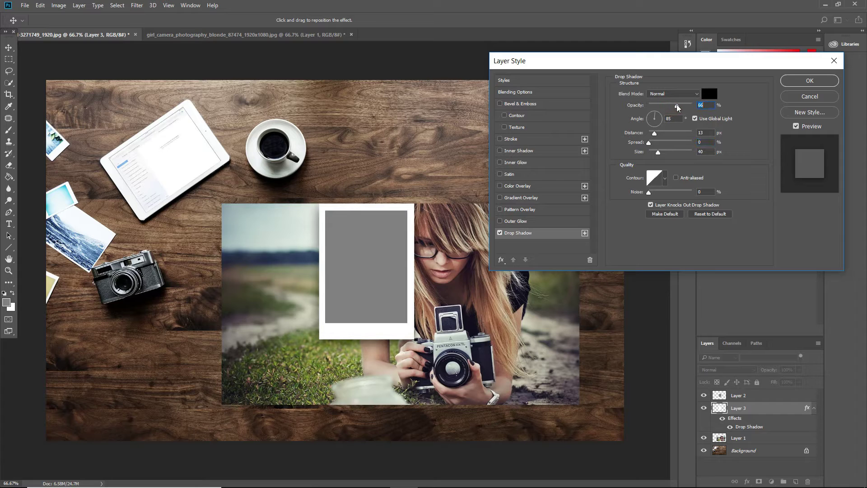
drag(679, 106, 676, 112)
click(647, 192)
drag(655, 134, 659, 136)
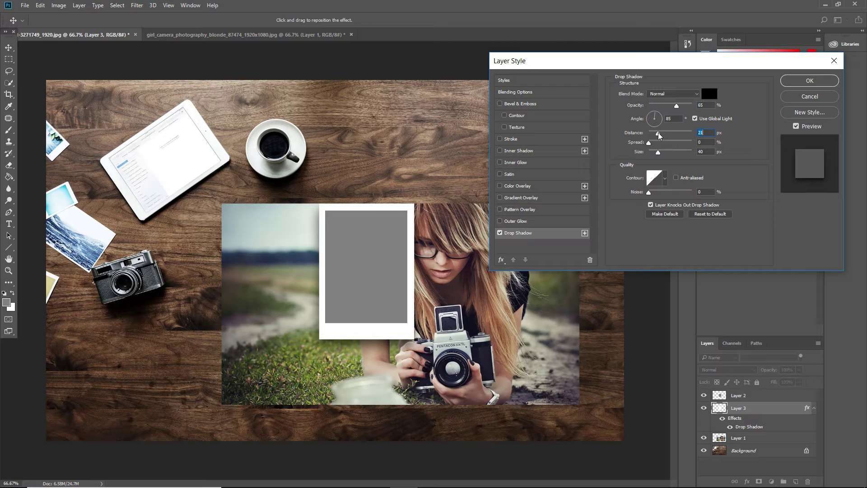
click(795, 84)
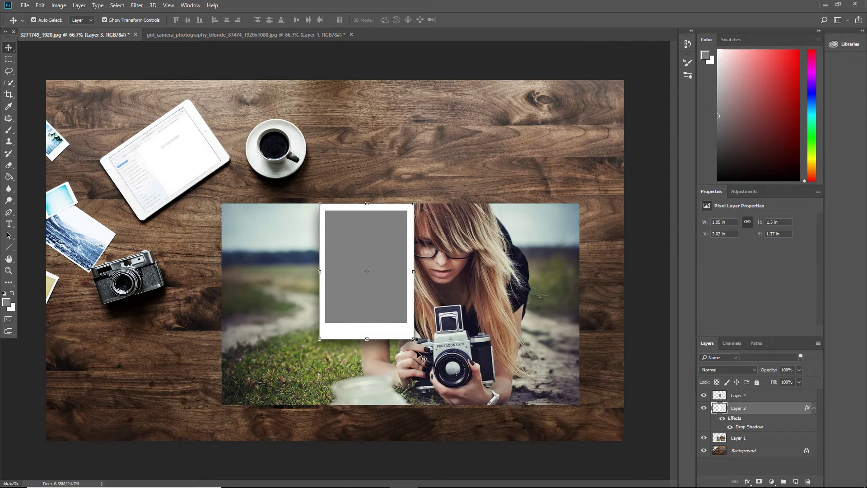
Rotate the white frame and grey rectangle together to about 22° and nudge them down
drag(420, 342, 421, 344)
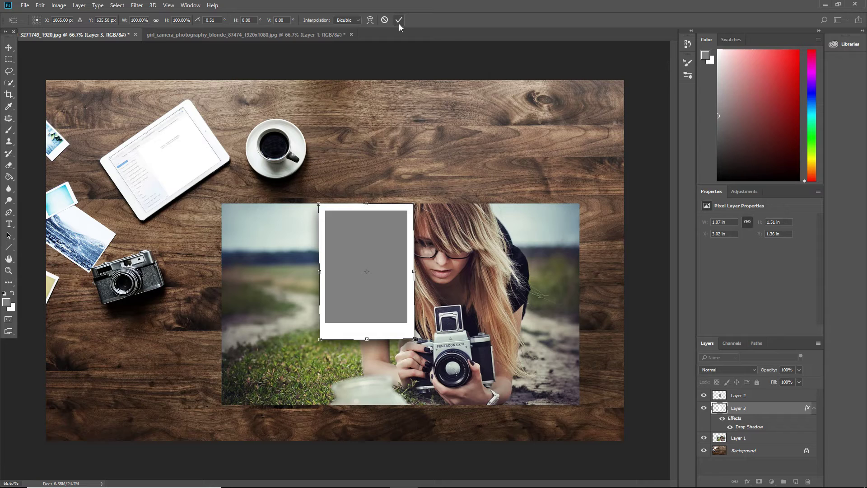
key(Return)
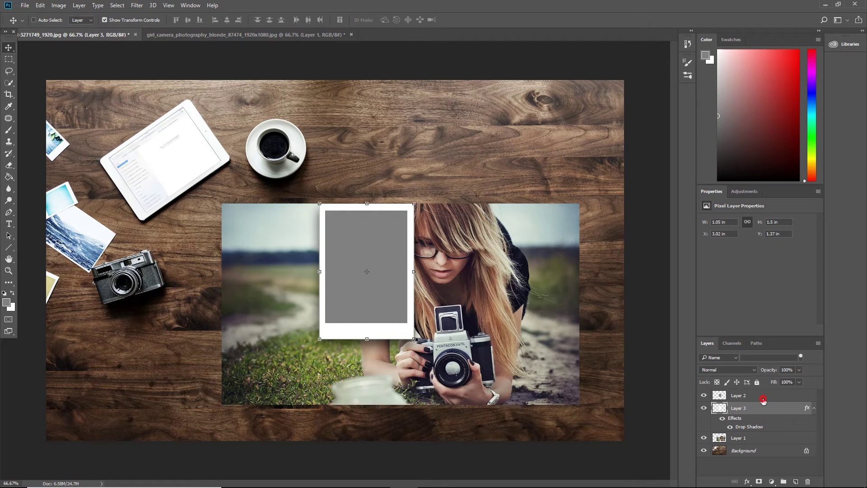
shift+click(763, 396)
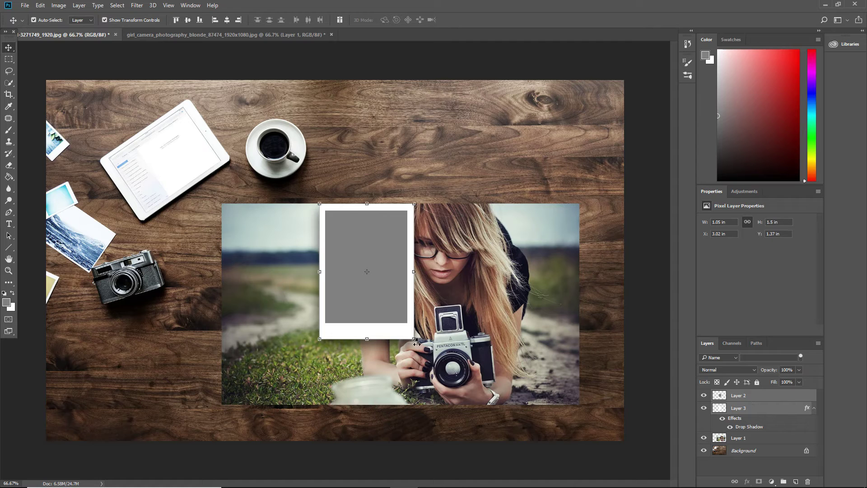
drag(419, 347, 393, 362)
drag(378, 283, 378, 287)
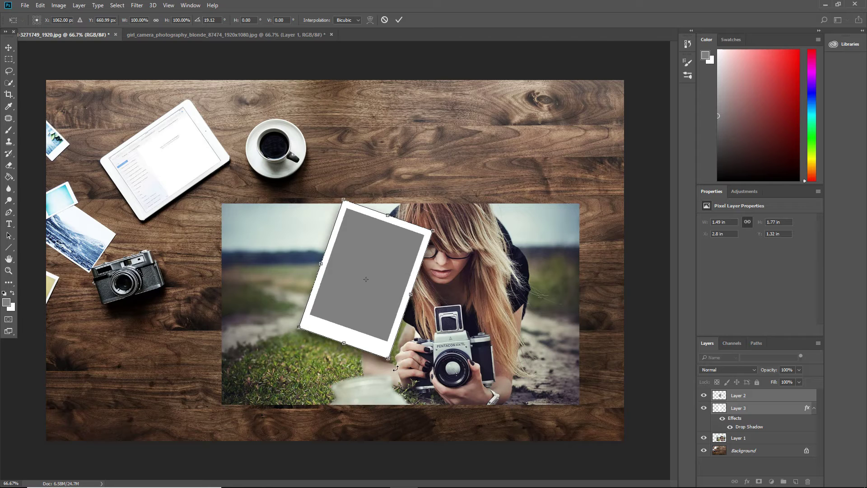
drag(396, 368, 391, 370)
drag(389, 283, 388, 277)
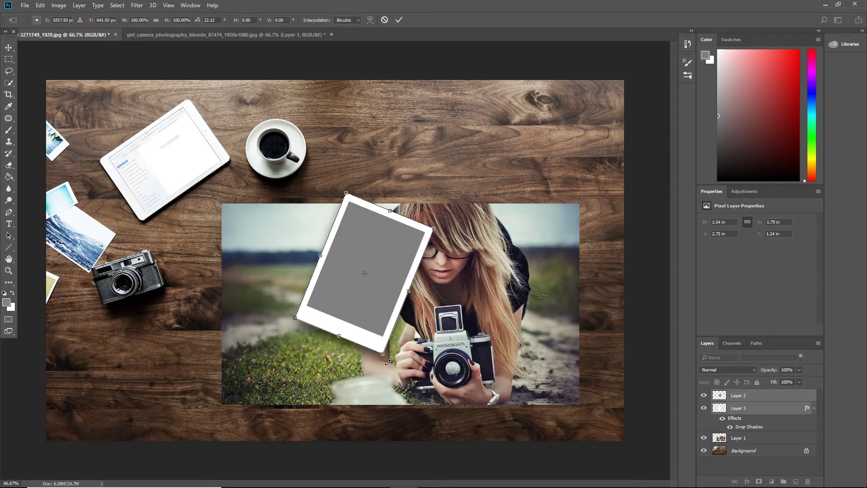
drag(388, 363, 387, 358)
drag(368, 223, 368, 228)
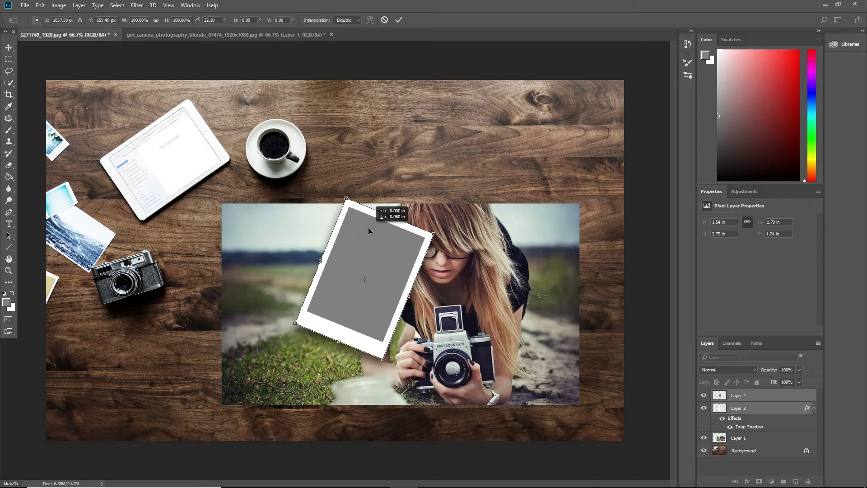
click(400, 20)
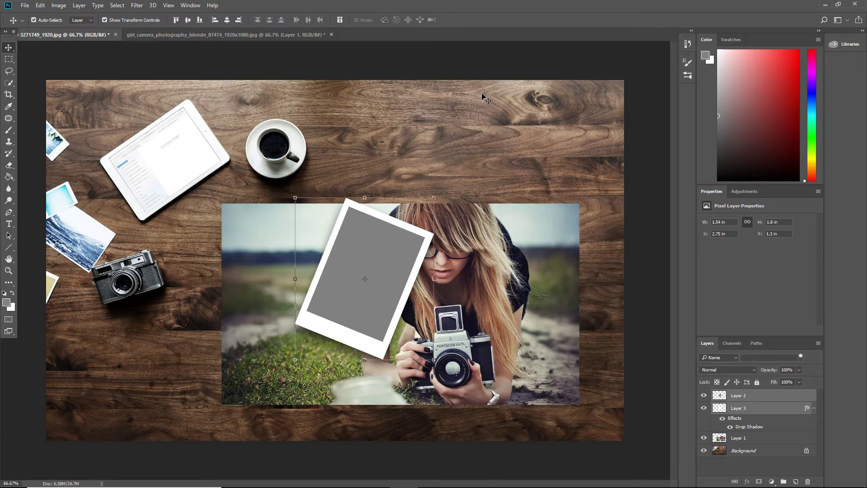
Swap the grey placeholder for a copy of the matching girl photo area above the frame
click(722, 396)
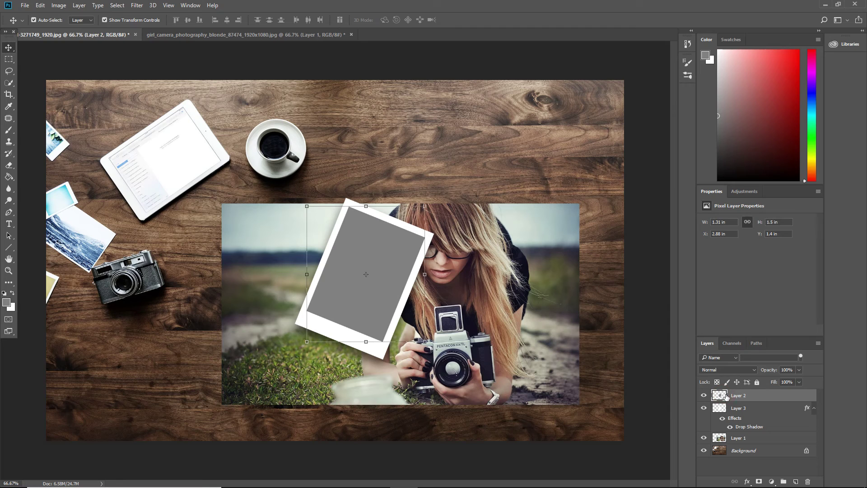
ctrl+click(725, 399)
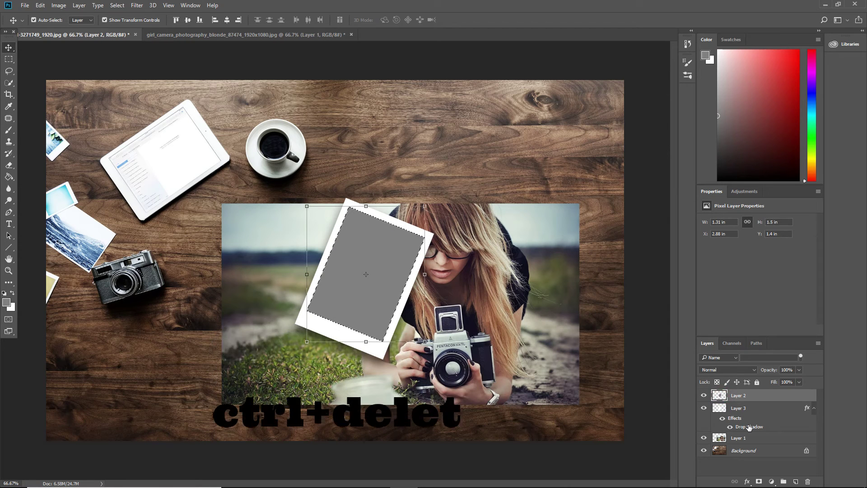
click(808, 482)
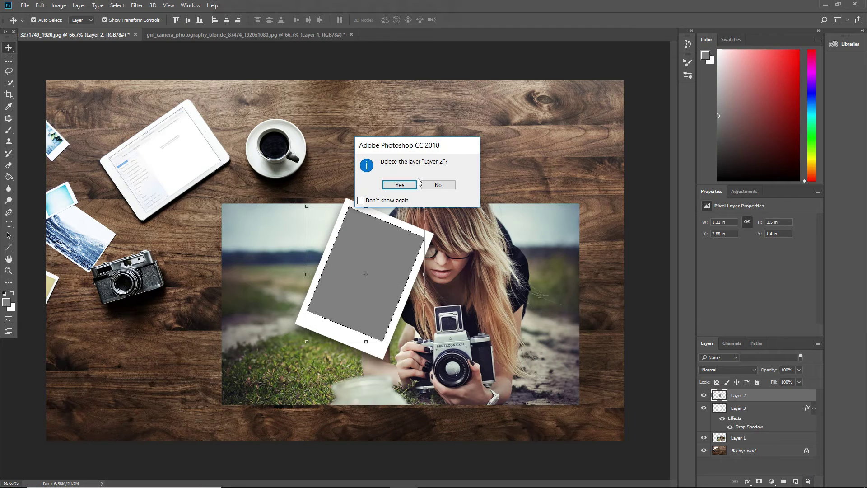
click(399, 185)
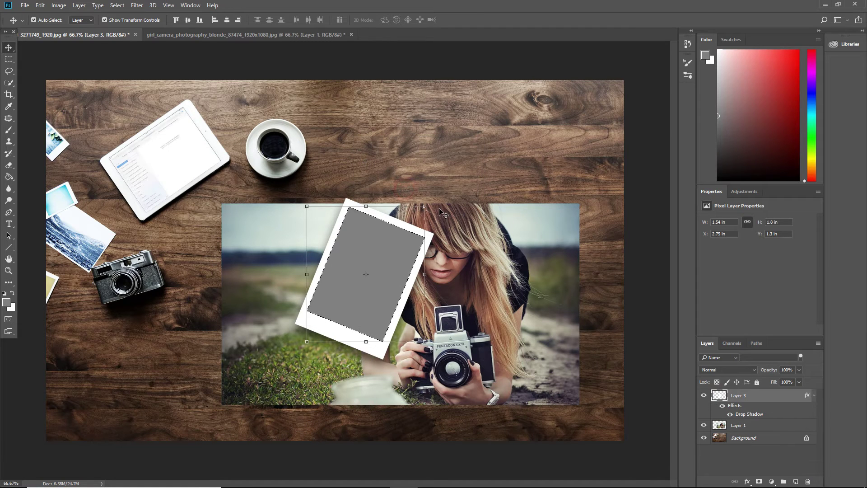
click(737, 425)
key(ctrl+j)
key(ctrl+j)
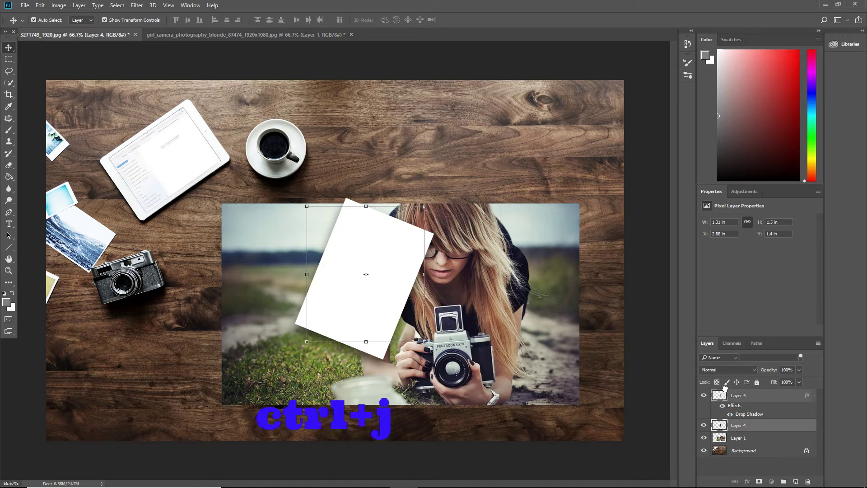
drag(725, 390, 725, 390)
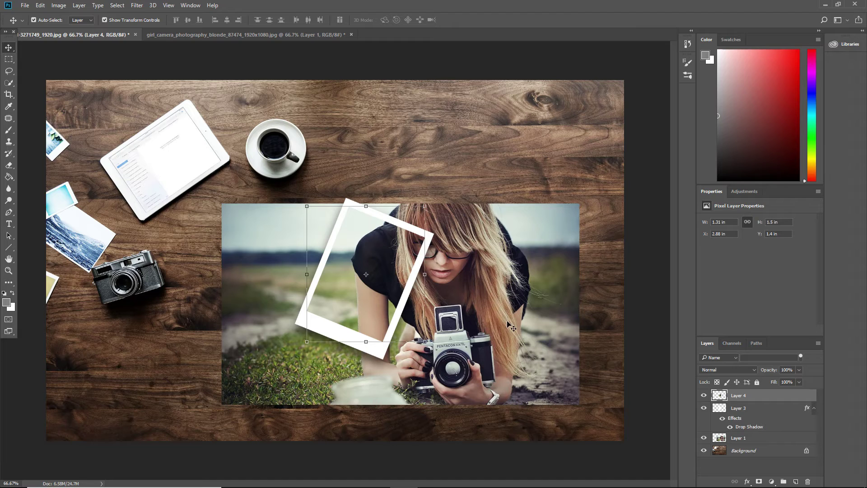
Duplicate the white frame and its photo piece together
click(742, 409)
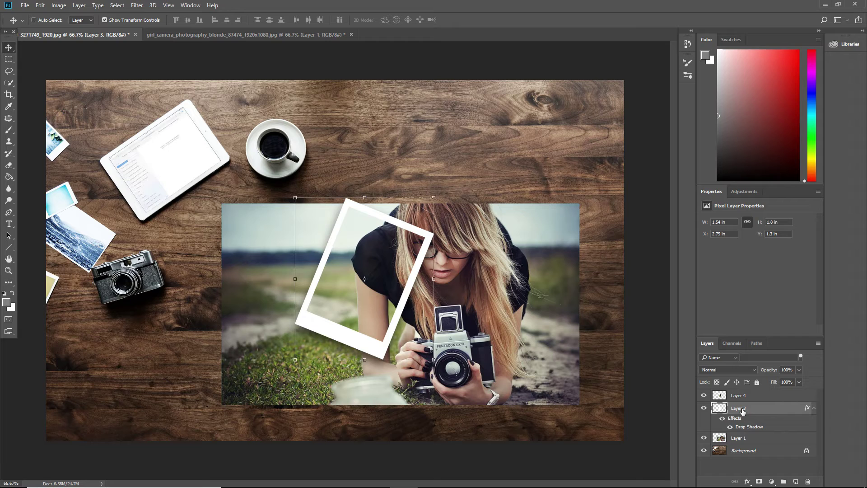
ctrl+click(745, 395)
key(ctrl+j)
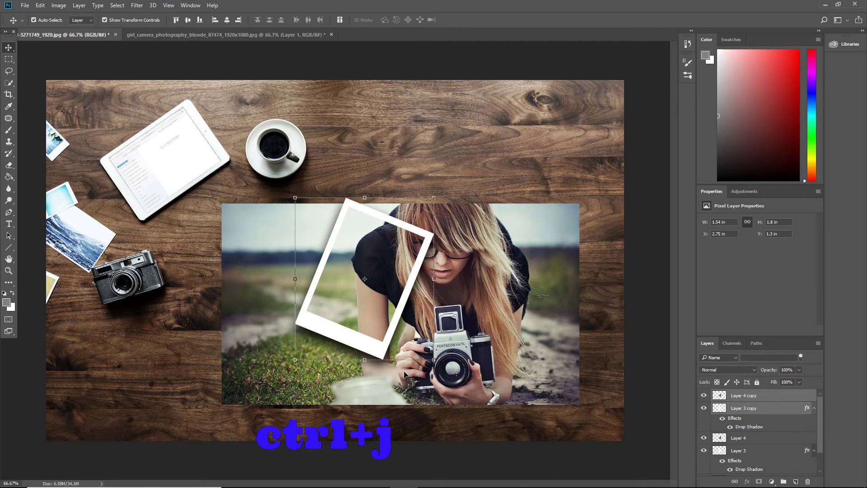
Move the duplicate polaroid right of the first and rotate it upright to -21.86°
mouse_move(373, 346)
mouse_down()
mouse_move(479, 373)
mouse_move(538, 343)
mouse_up()
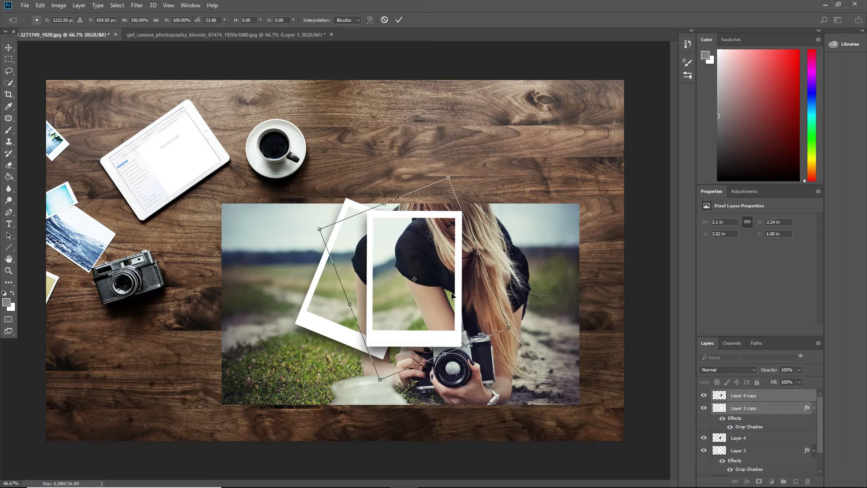
drag(446, 280, 452, 270)
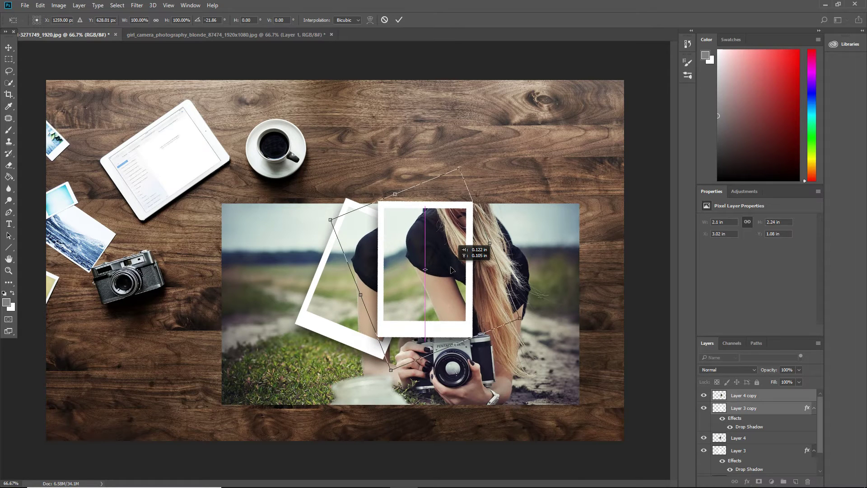
drag(452, 270, 451, 271)
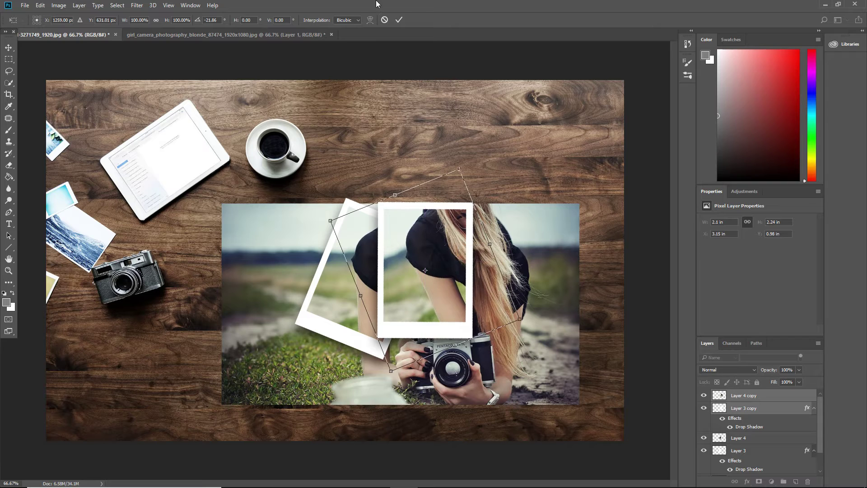
click(397, 22)
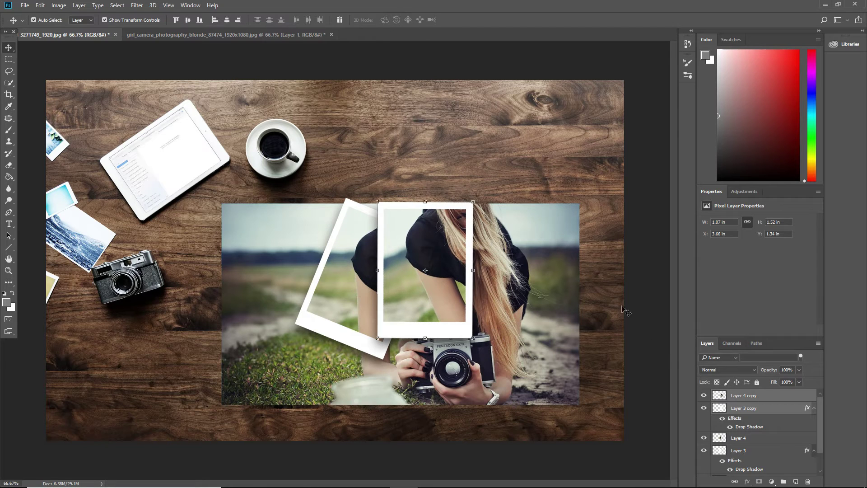
Delete Layer 4 copy so the second frame is blank, then select Layer 1
click(737, 394)
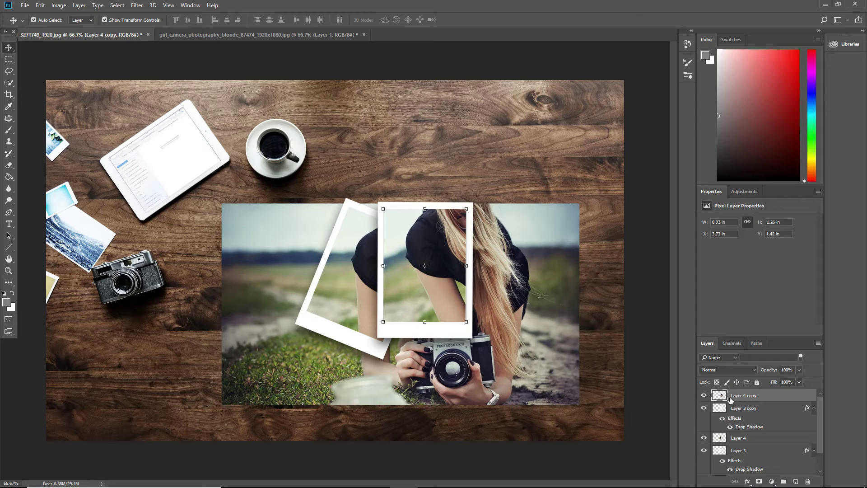
ctrl+click(721, 396)
click(808, 482)
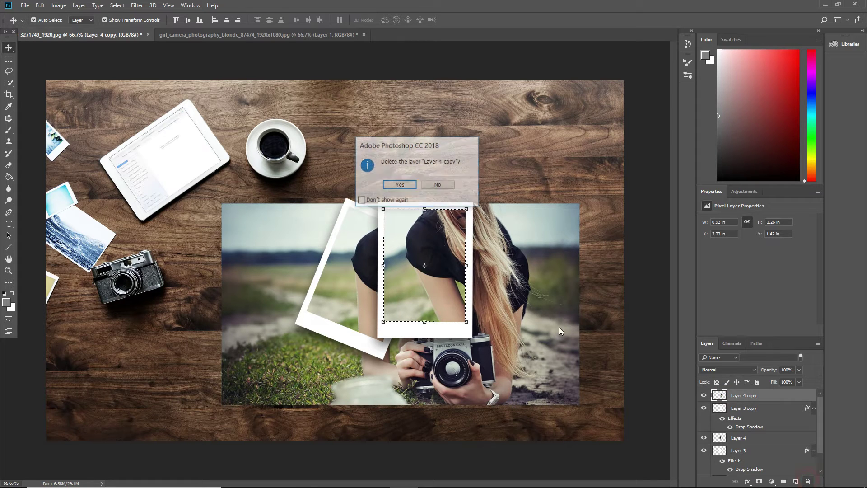
click(399, 184)
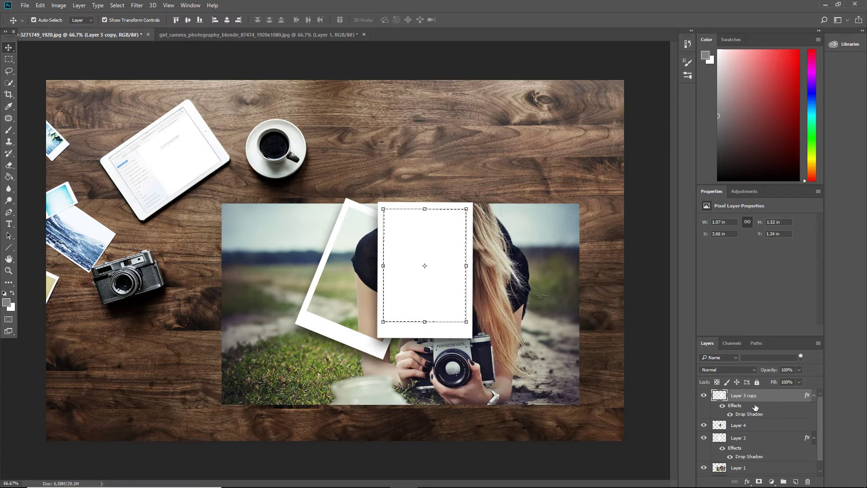
click(747, 469)
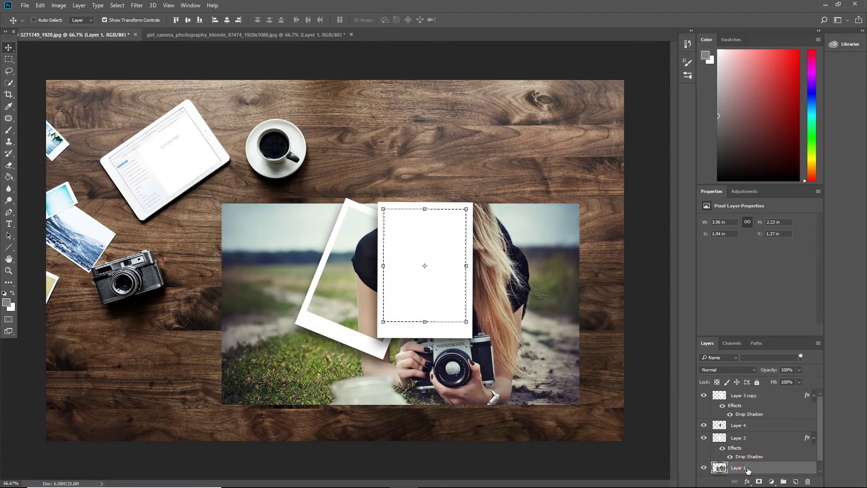
Copy the girl's face to Layer 5 and stack it on top, over the upright second frame
key(ctrl+shift+alt+e)
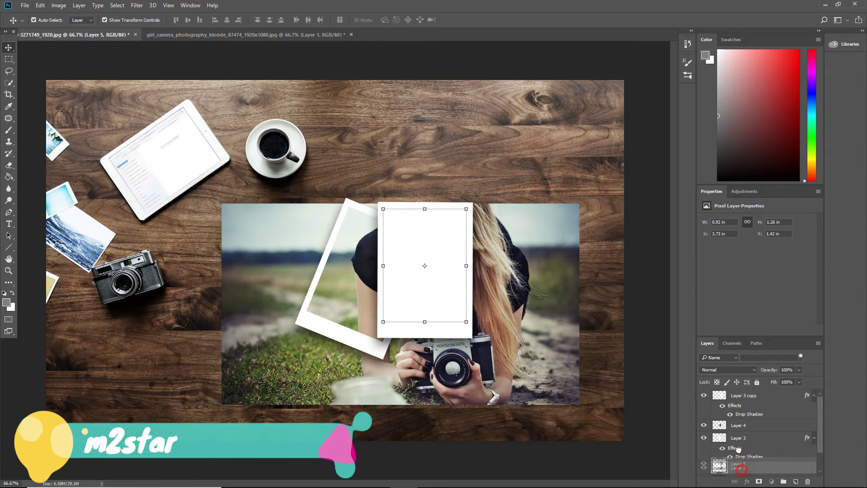
drag(732, 388, 732, 391)
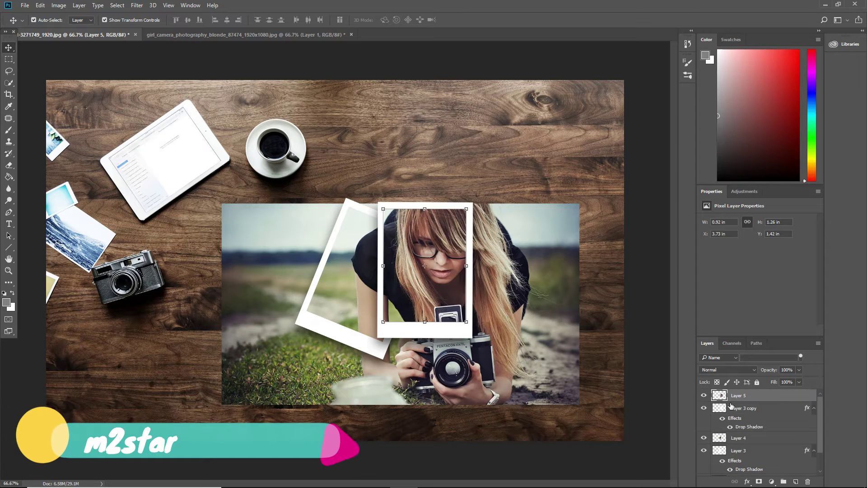
click(589, 239)
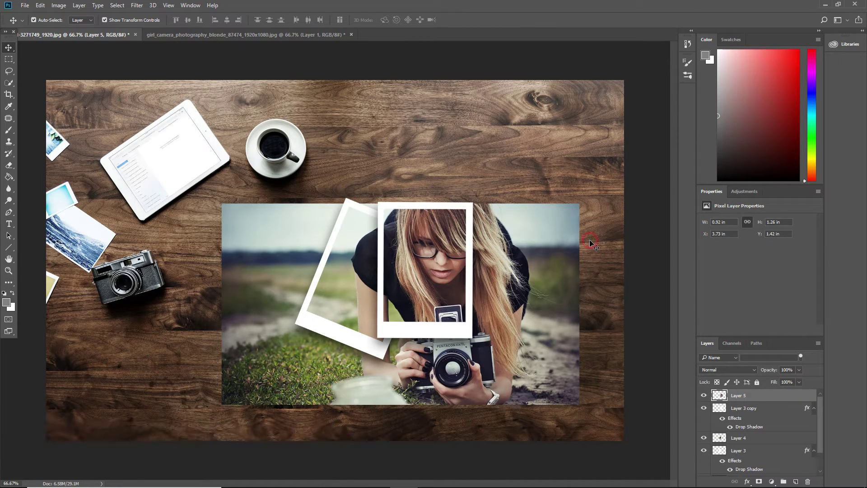
click(741, 396)
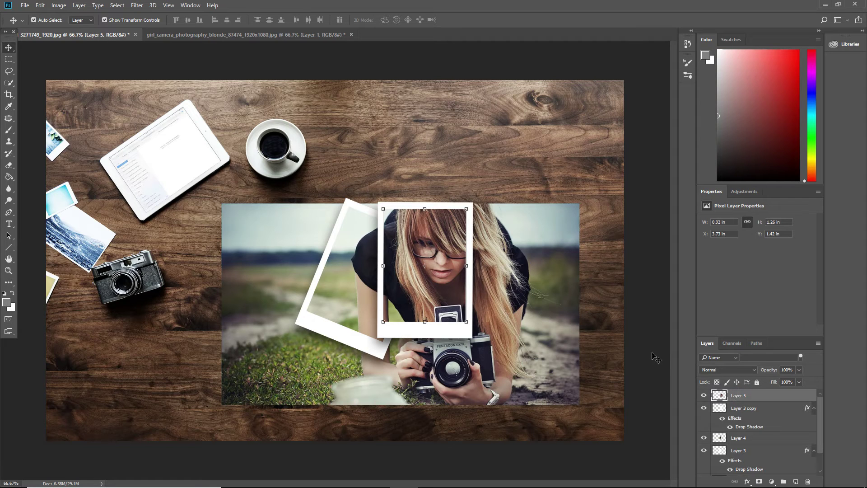
ctrl+click(546, 44)
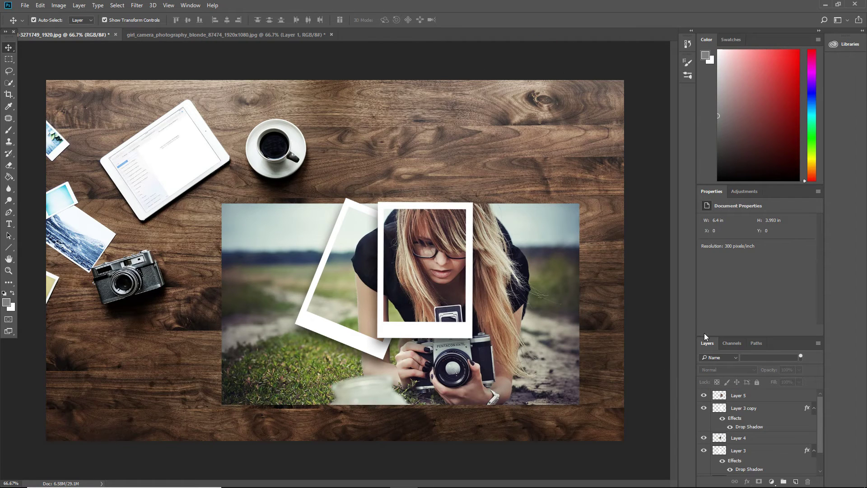
Select the first tilted polaroid's Layer 4 photo and Layer 3 frame, then duplicate them
click(739, 395)
click(669, 416)
click(742, 438)
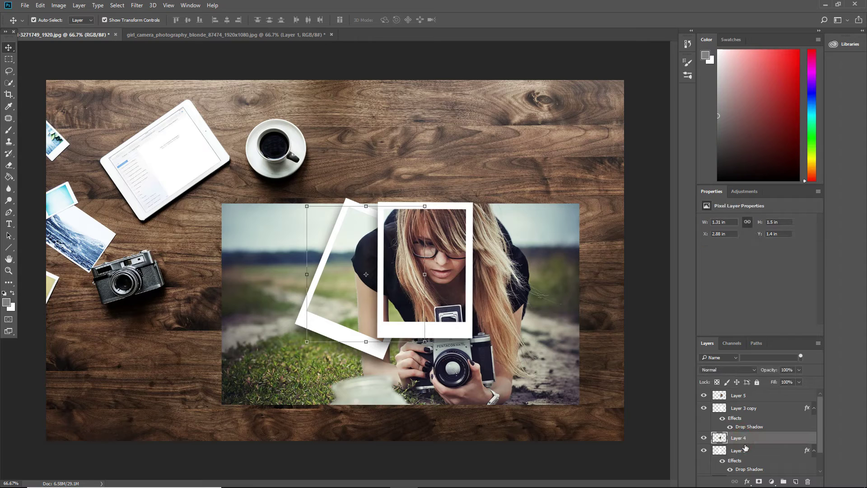
ctrl+click(746, 449)
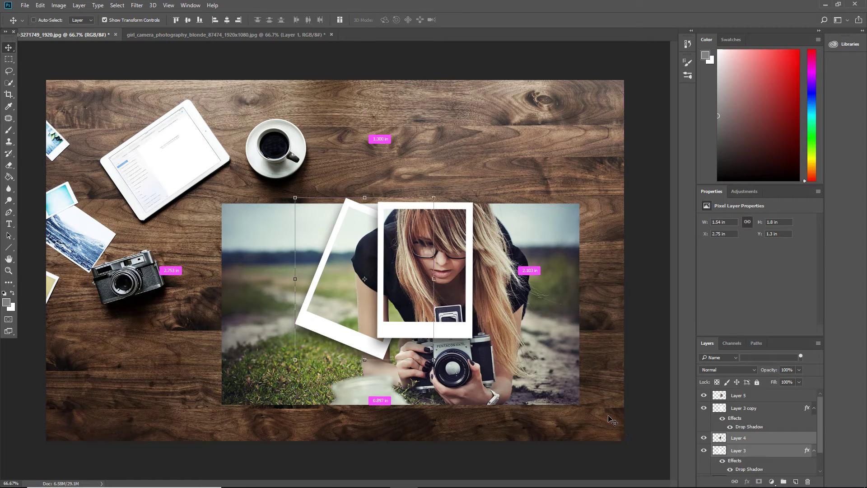
key(ctrl+j)
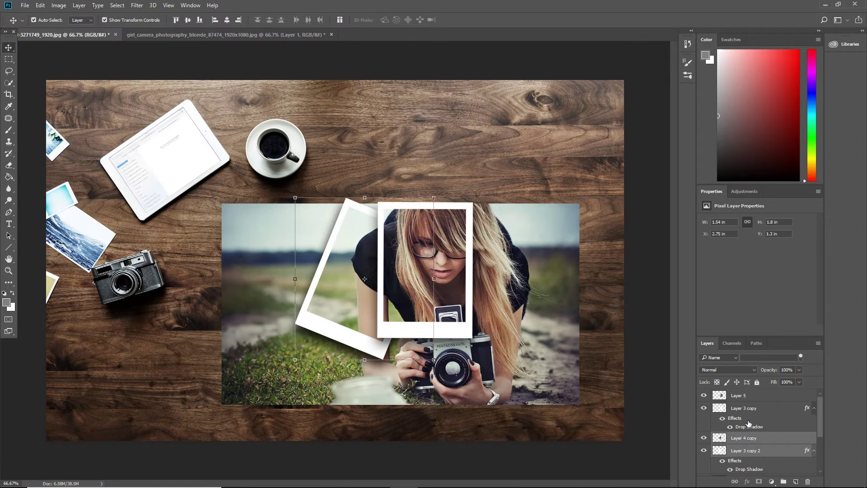
Move the duplicate right, rotate it to about −35°, and shift it slightly left
drag(381, 352, 486, 360)
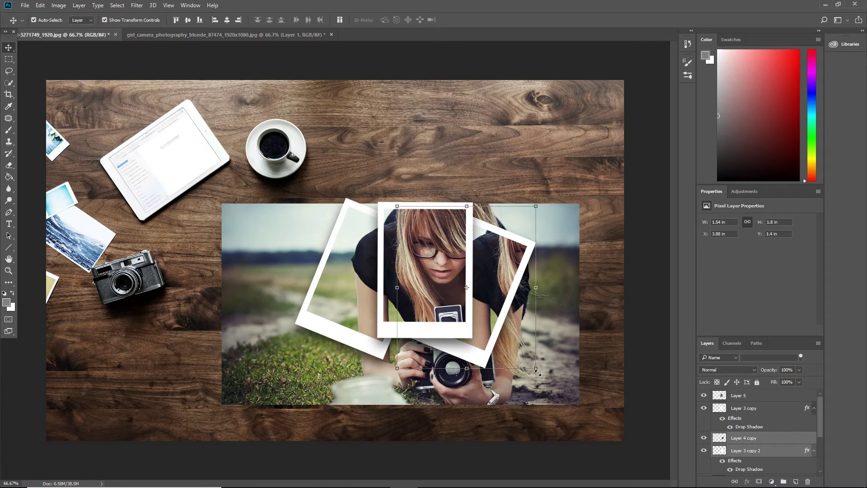
drag(542, 376, 585, 323)
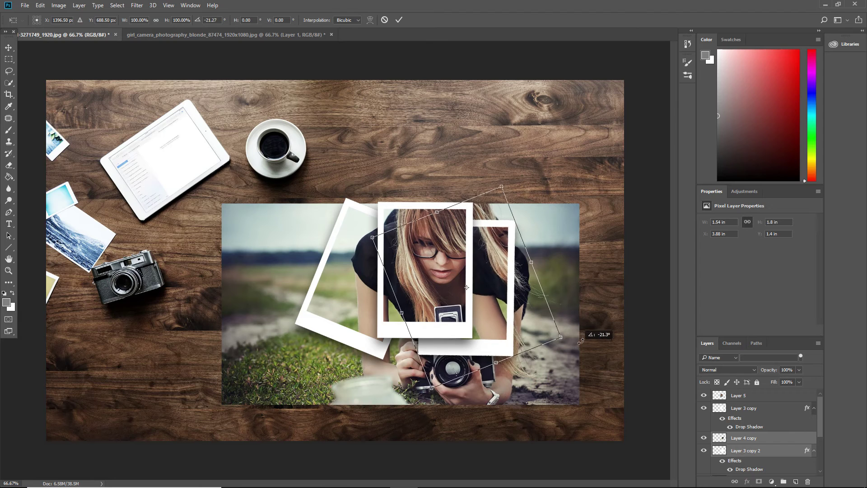
drag(508, 309, 511, 295)
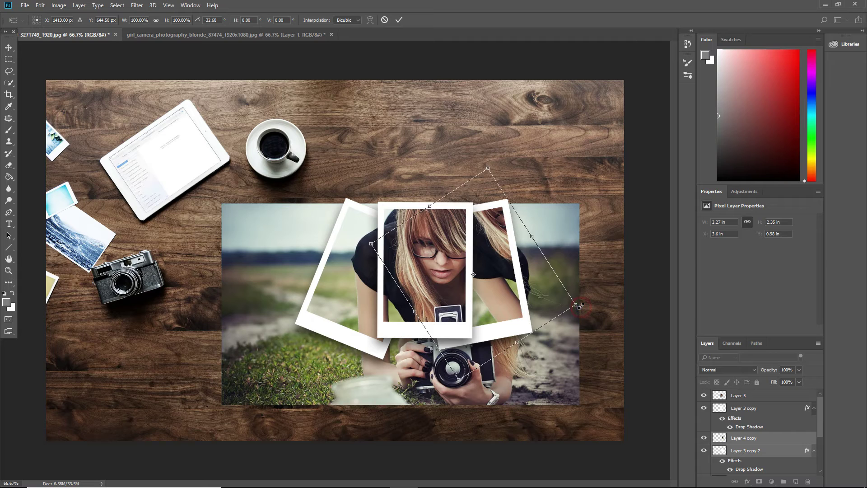
drag(583, 311, 583, 307)
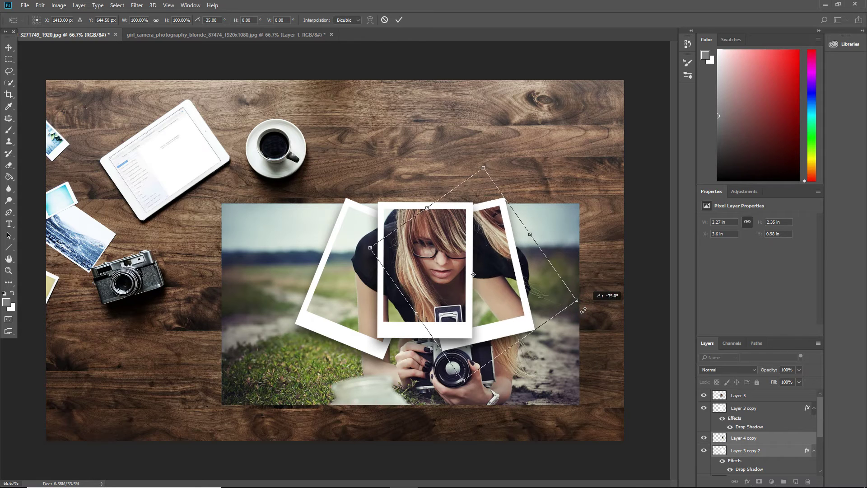
mouse_move(526, 300)
mouse_down()
mouse_move(538, 303)
mouse_move(517, 306)
mouse_up()
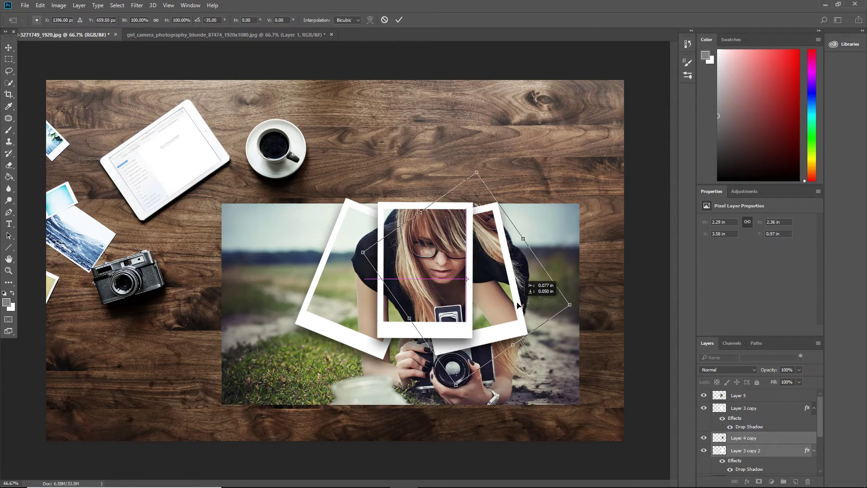
drag(518, 306, 511, 299)
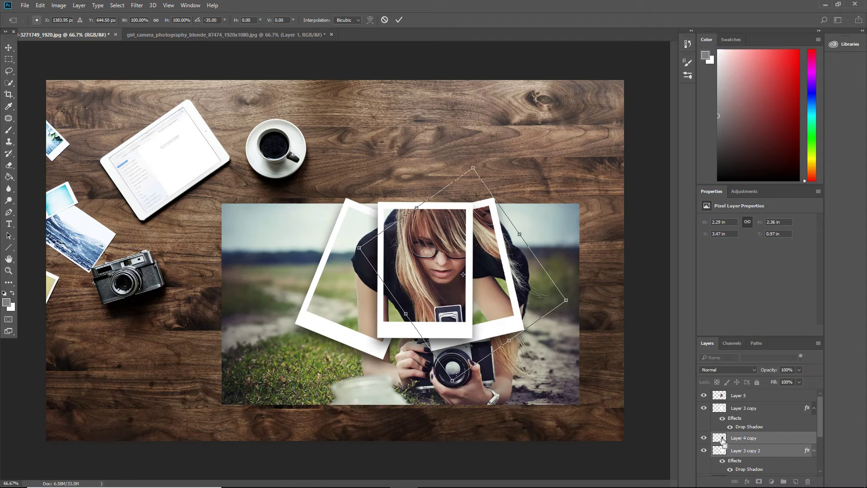
Commit the rotation, load the Layer 4 copy shape as a selection, then delete that layer
click(719, 452)
click(399, 20)
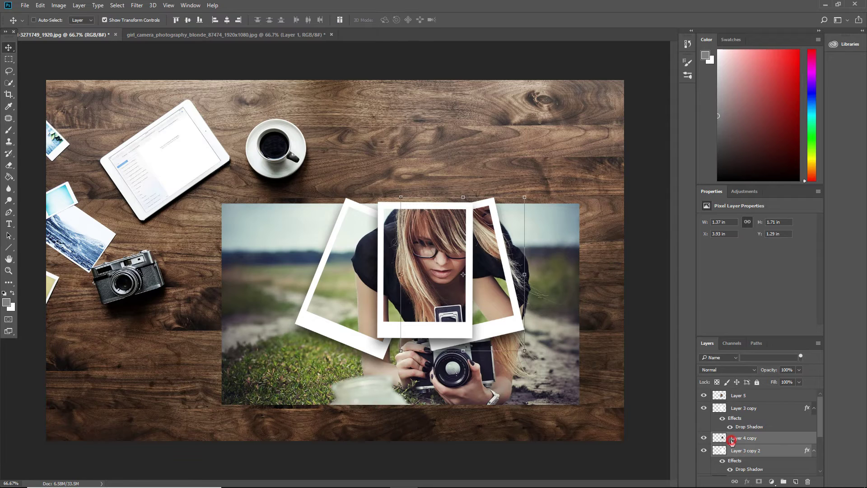
click(719, 439)
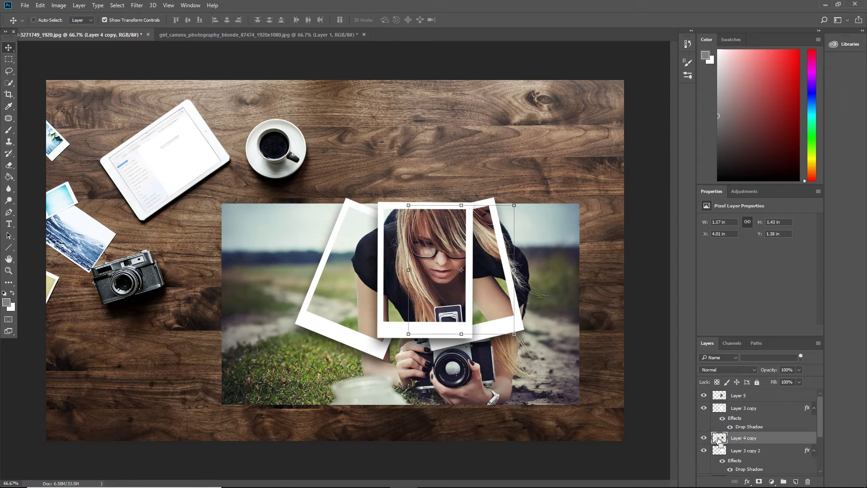
ctrl+click(720, 438)
drag(765, 441, 807, 481)
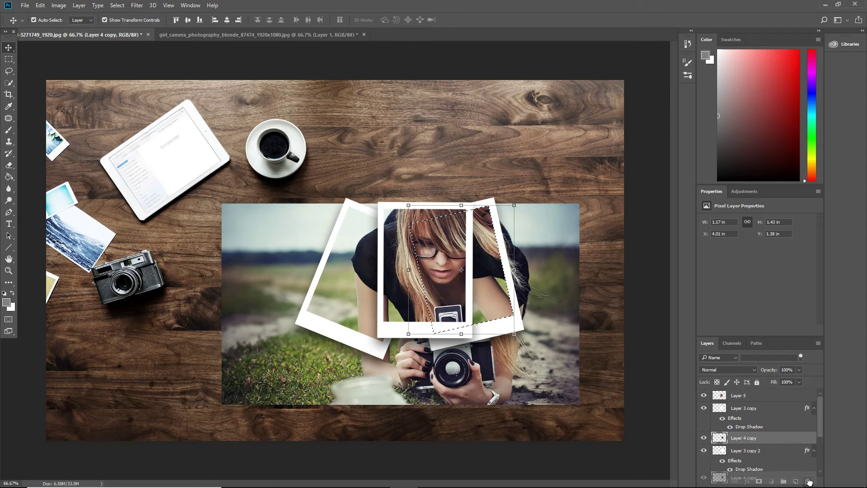
Copy the selected area of the girl photo to Layer 6 and stack it above the frame
scroll(759, 457, down, 1)
scroll(750, 454, down, 1)
scroll(746, 454, down, 1)
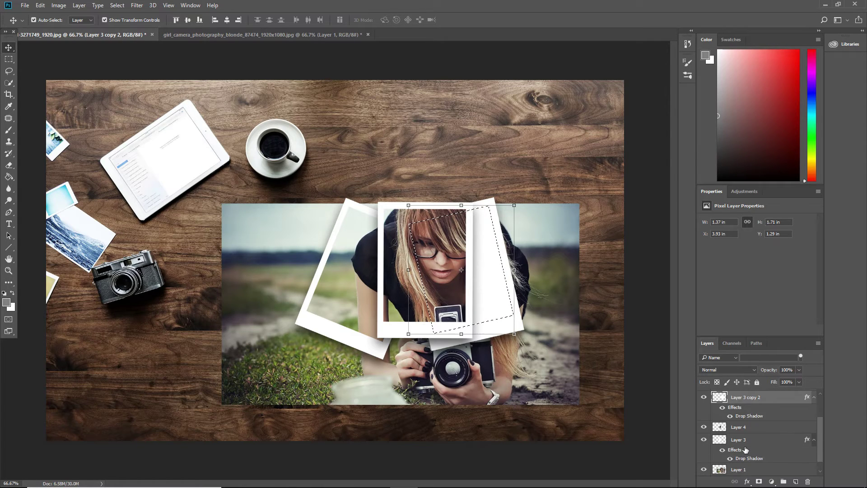
click(742, 468)
key(ctrl+j)
drag(743, 470, 733, 429)
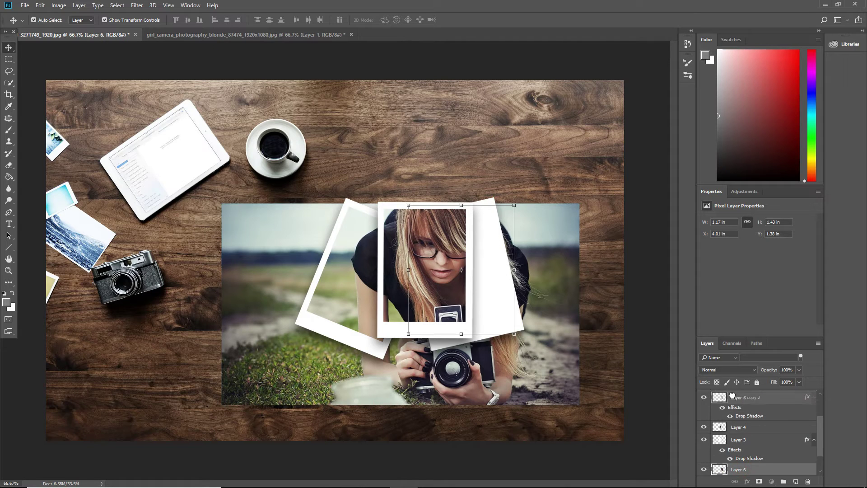
drag(733, 429, 734, 421)
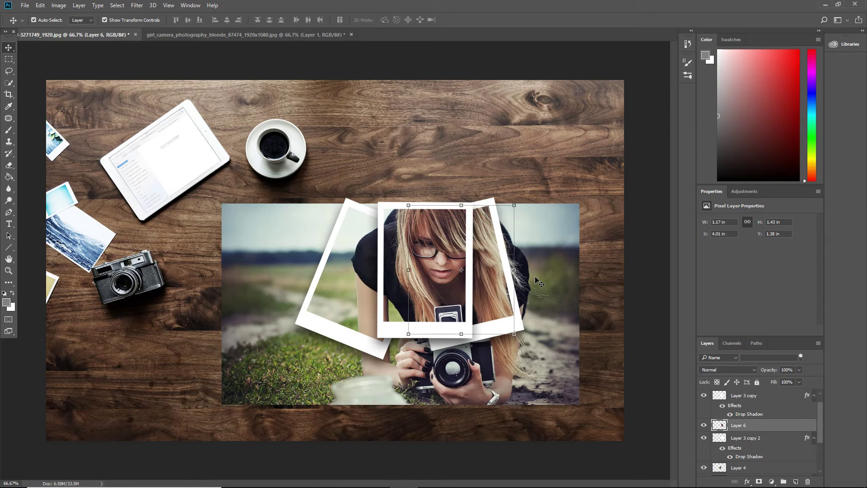
Duplicate the Layer 3 copy 2 frame into Layer 3 copy 3, then delete Layer 3 copy 2
click(500, 333)
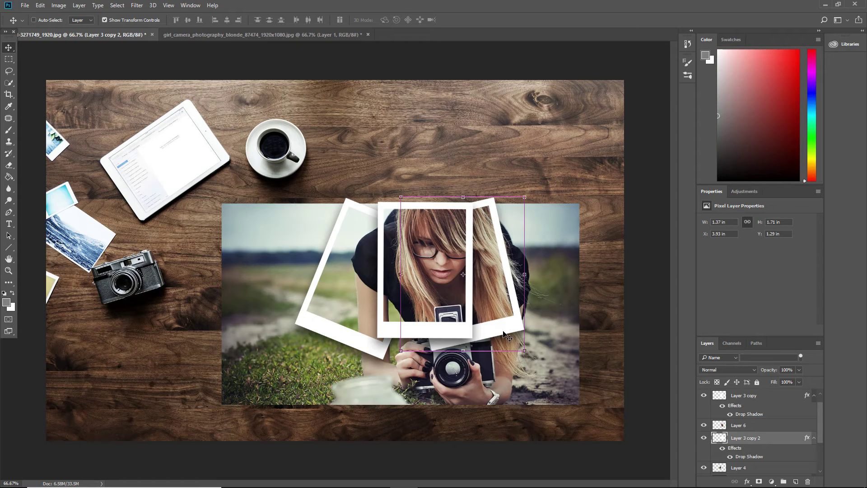
key(ctrl+j)
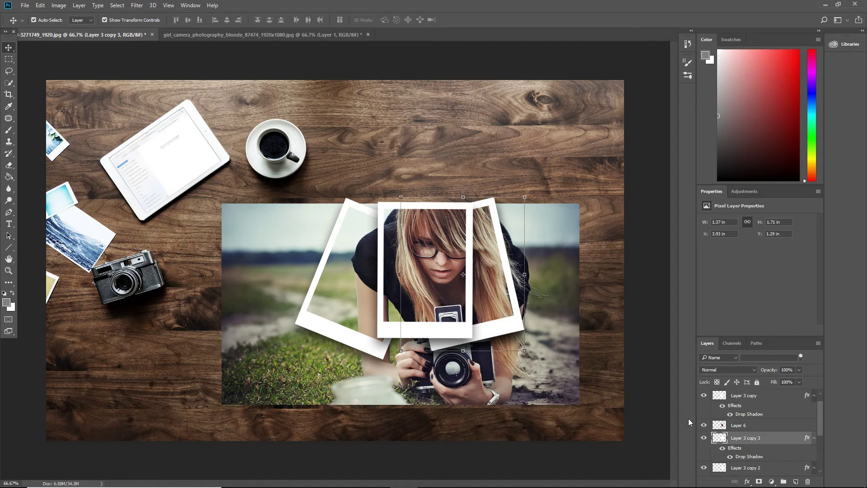
scroll(738, 442, down, 1)
scroll(738, 441, down, 1)
scroll(738, 441, down, 1)
scroll(738, 442, up, 1)
scroll(720, 425, up, 1)
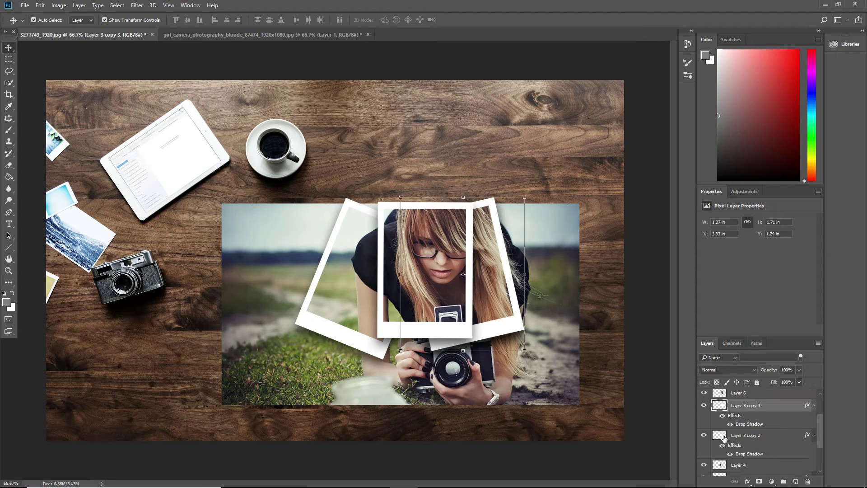
click(723, 438)
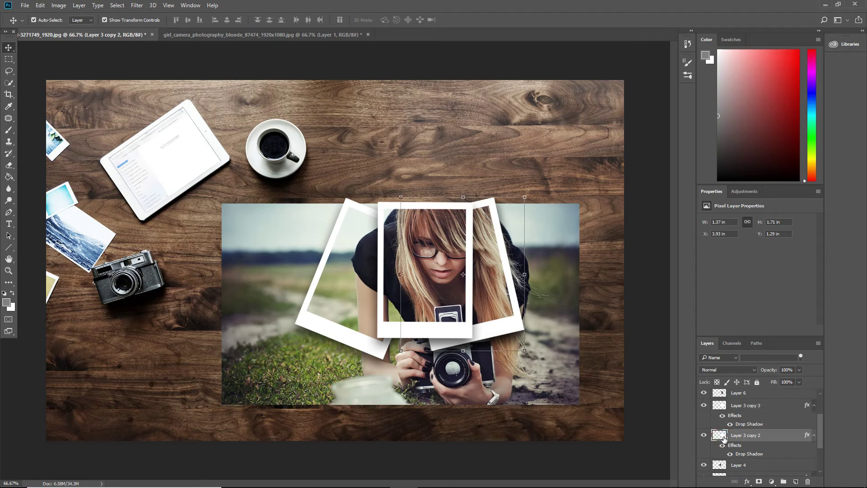
key(Delete)
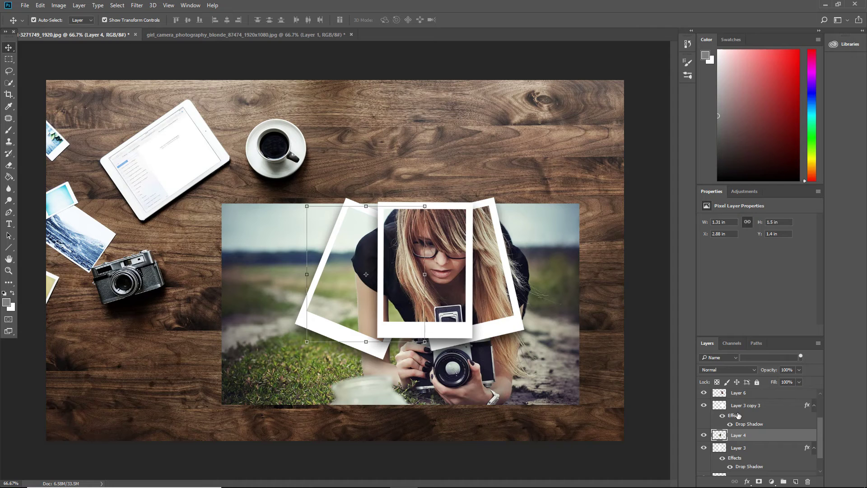
Duplicate Layer 6 and Layer 3 copy 3 and move the copies down and right
scroll(738, 415, up, 2)
ctrl+click(742, 419)
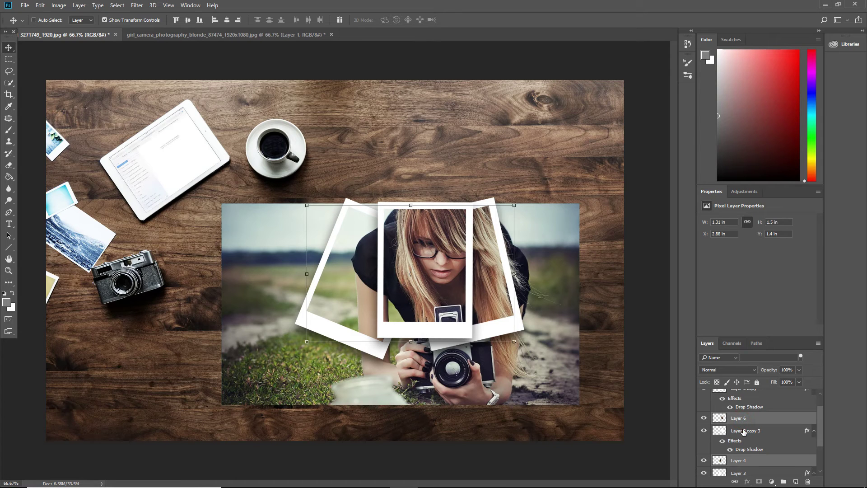
ctrl+click(744, 431)
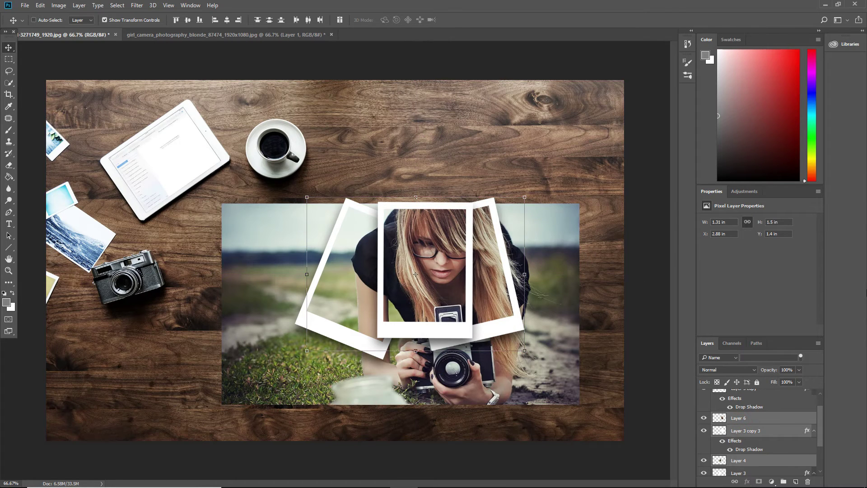
key(ctrl+j)
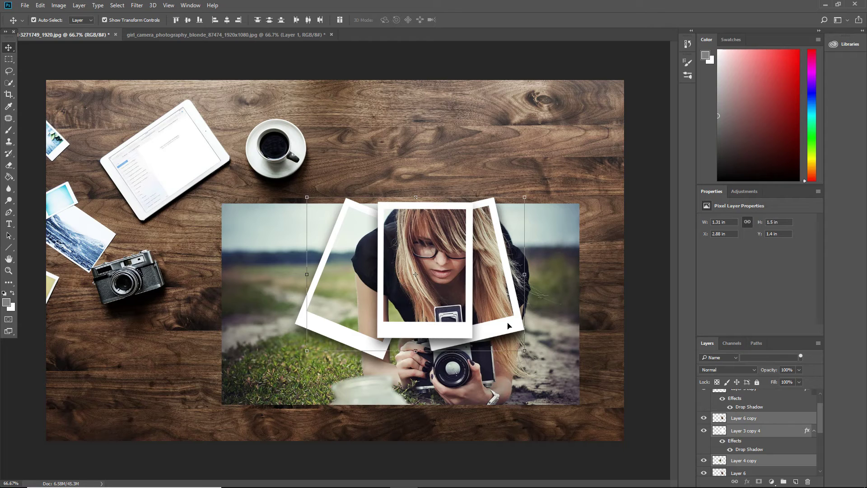
drag(507, 325, 509, 335)
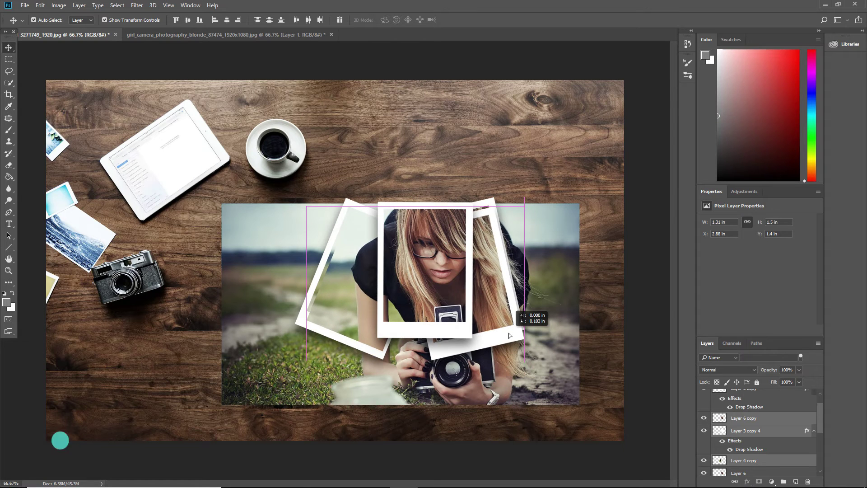
drag(509, 336, 509, 336)
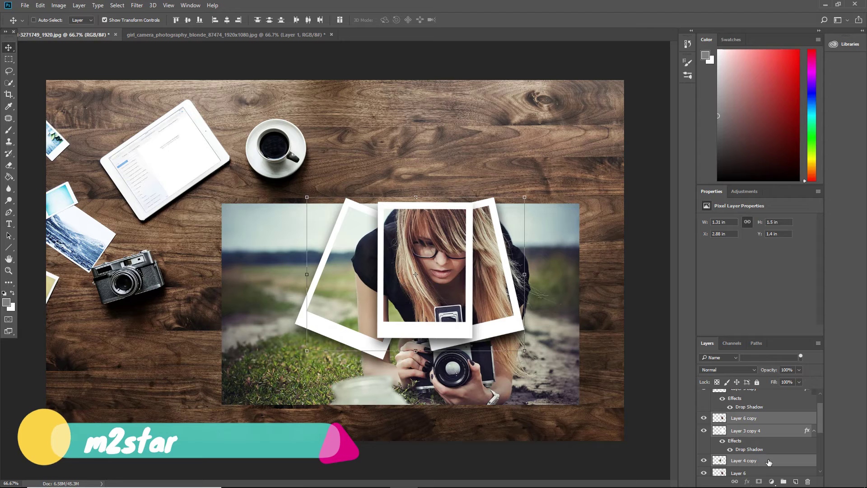
ctrl+click(767, 460)
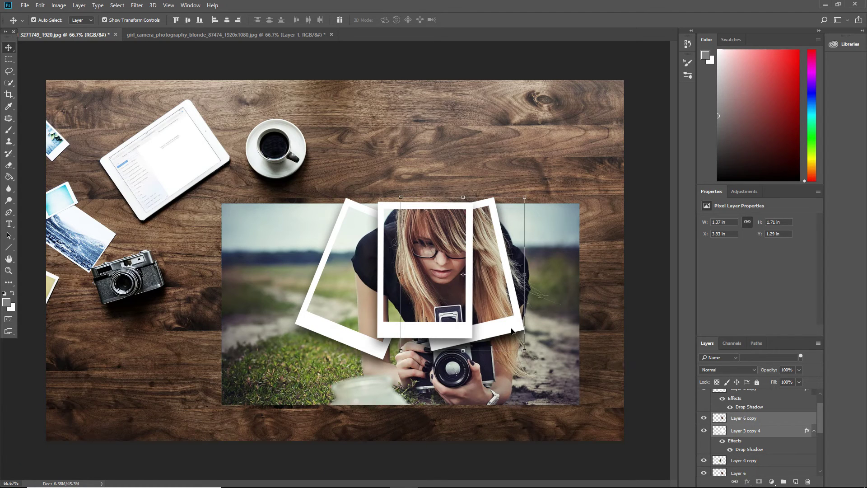
mouse_move(512, 332)
mouse_down()
mouse_move(527, 391)
mouse_move(482, 451)
mouse_up()
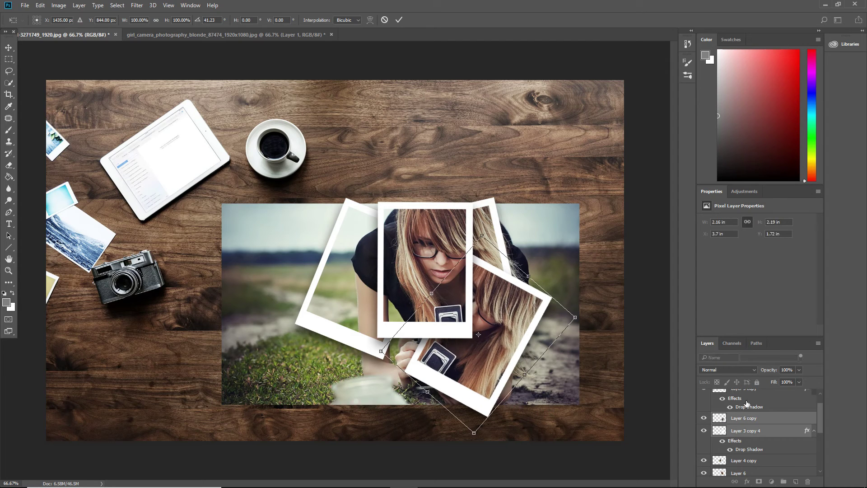
Commit the new polaroid's 41° rotation and move Layer 6 copy up through the stack
click(761, 422)
click(398, 20)
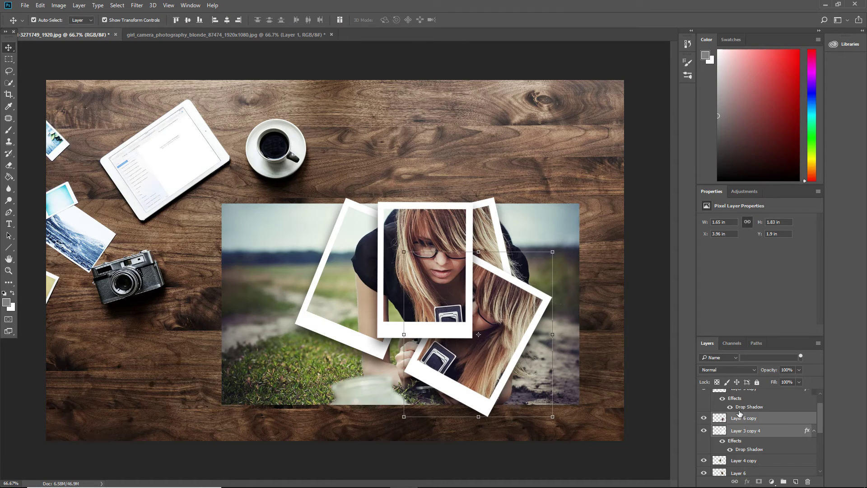
drag(748, 422, 742, 408)
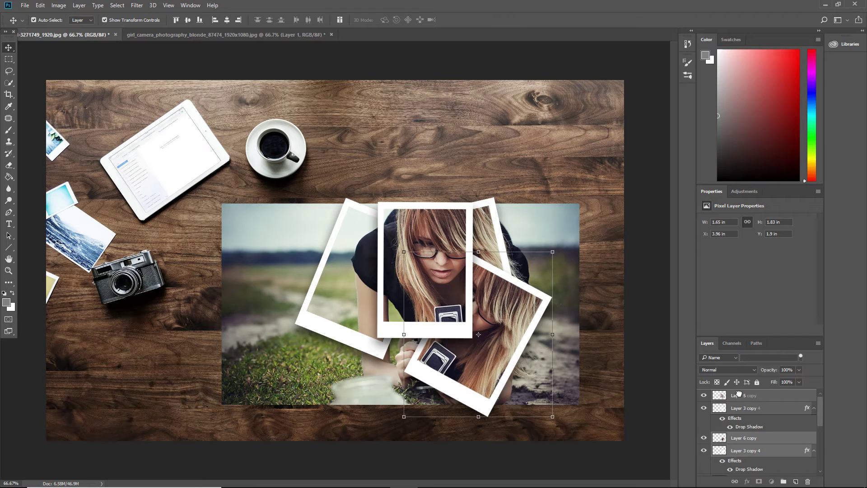
drag(742, 408, 733, 391)
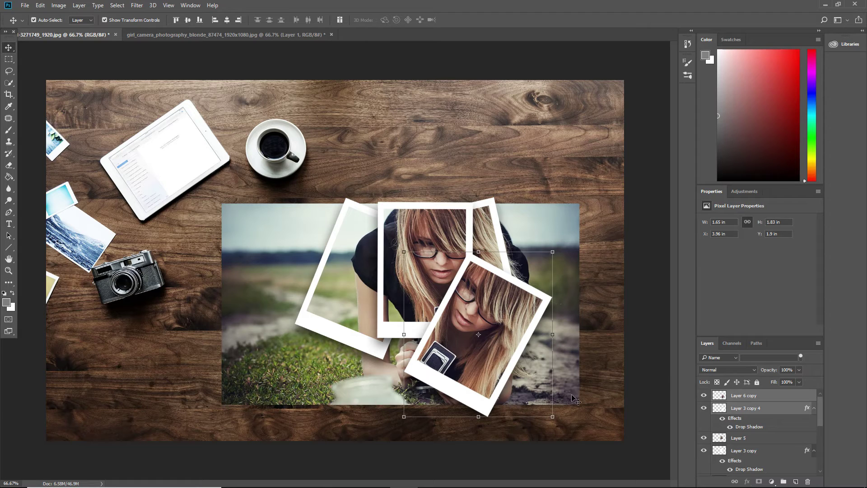
Restack Layer 3 copy 4 and Layer 6 copy below Layer 3 copy 3
drag(755, 405, 759, 466)
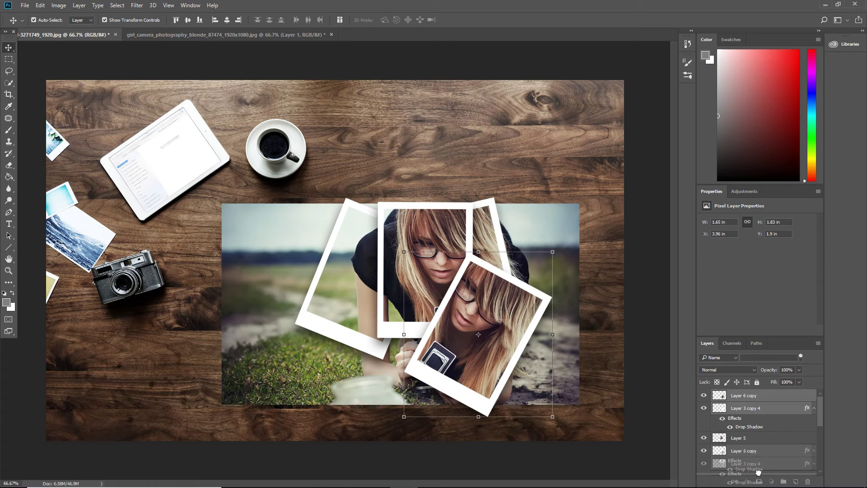
drag(758, 472, 759, 472)
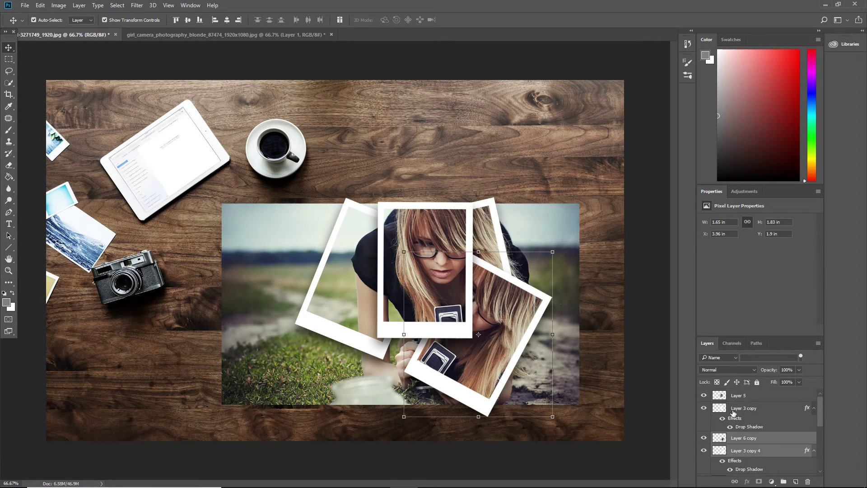
mouse_move(734, 412)
mouse_down()
mouse_move(754, 445)
mouse_move(754, 470)
mouse_up()
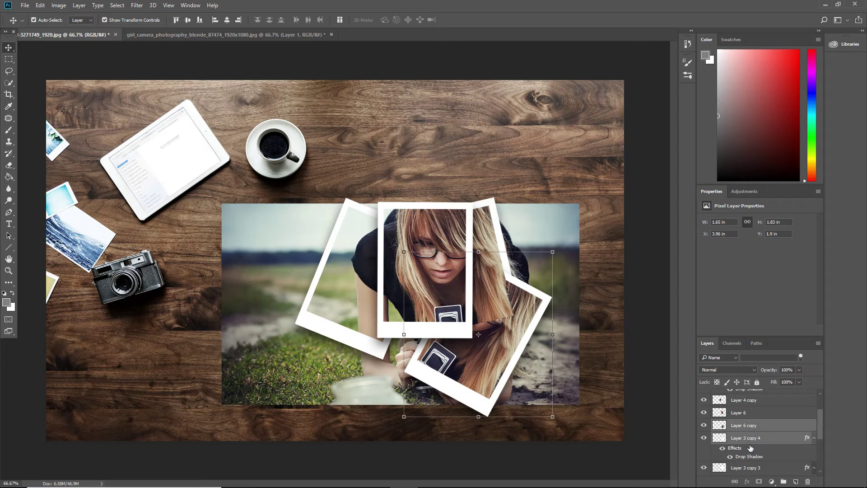
mouse_move(749, 431)
mouse_down()
mouse_move(756, 466)
mouse_move(746, 420)
mouse_up()
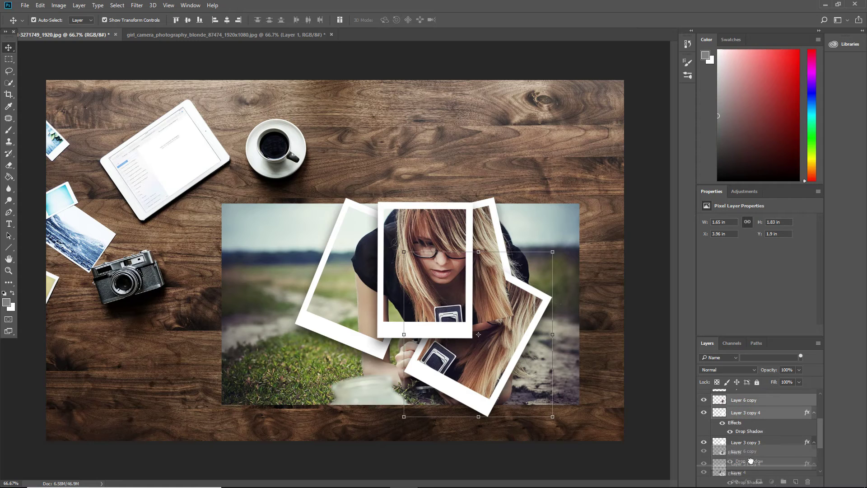
drag(746, 420, 743, 448)
Select the Layer 4 copy photo layer in the Layers panel
scroll(740, 445, up, 1)
scroll(734, 434, up, 1)
scroll(725, 422, up, 1)
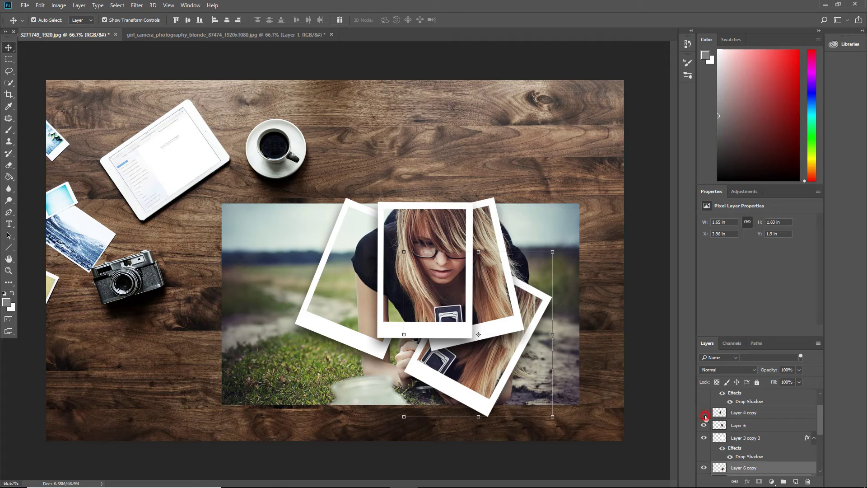
click(739, 414)
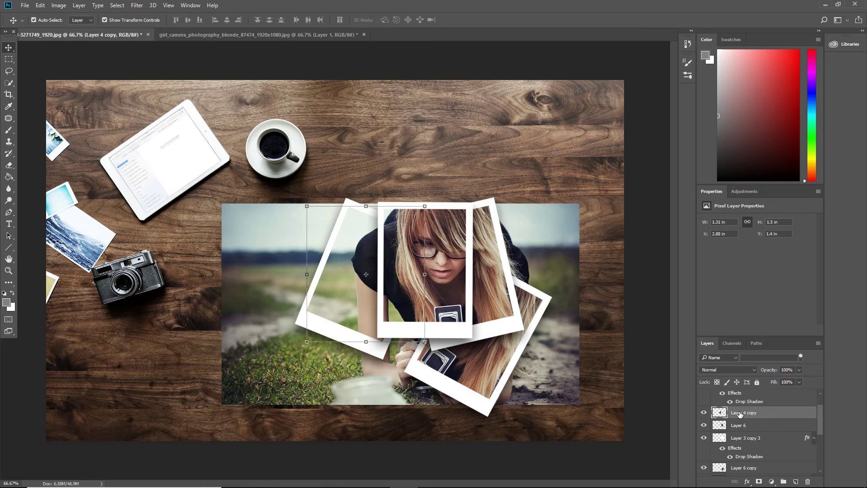
Delete Layer 4 copy, load Layer 6 copy's shape as a selection, then delete that layer
key(Delete)
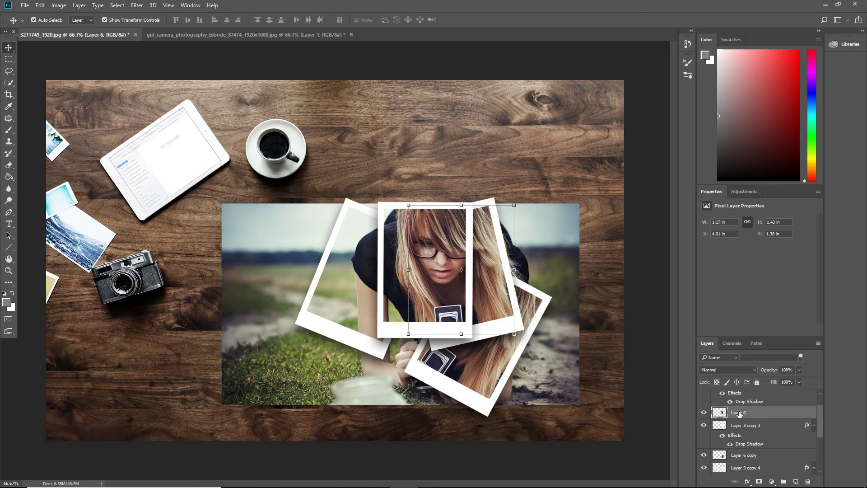
scroll(736, 415, down, 2)
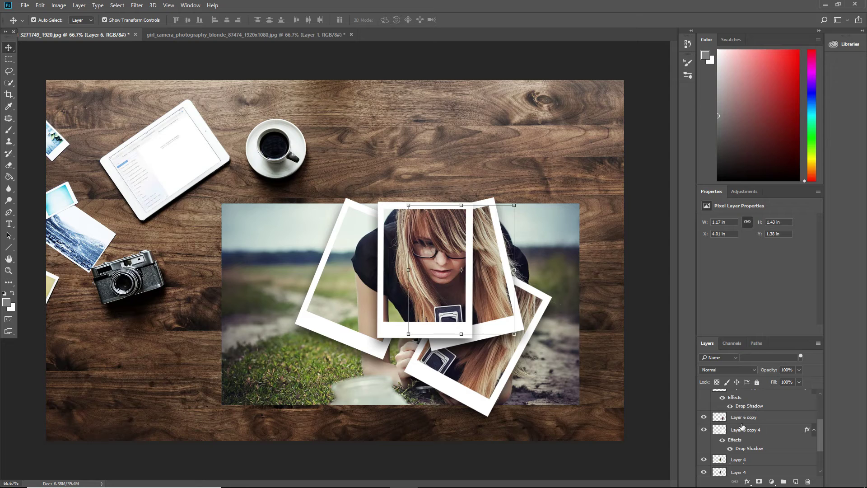
click(704, 418)
ctrl+click(722, 417)
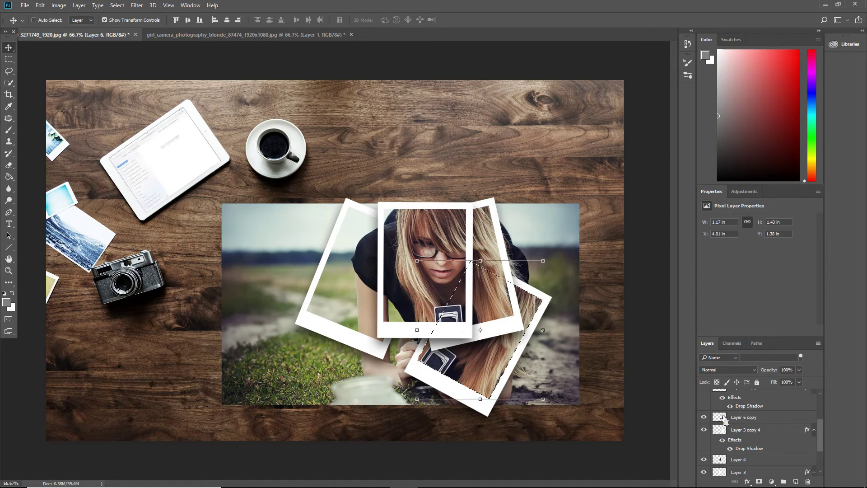
drag(760, 419, 808, 482)
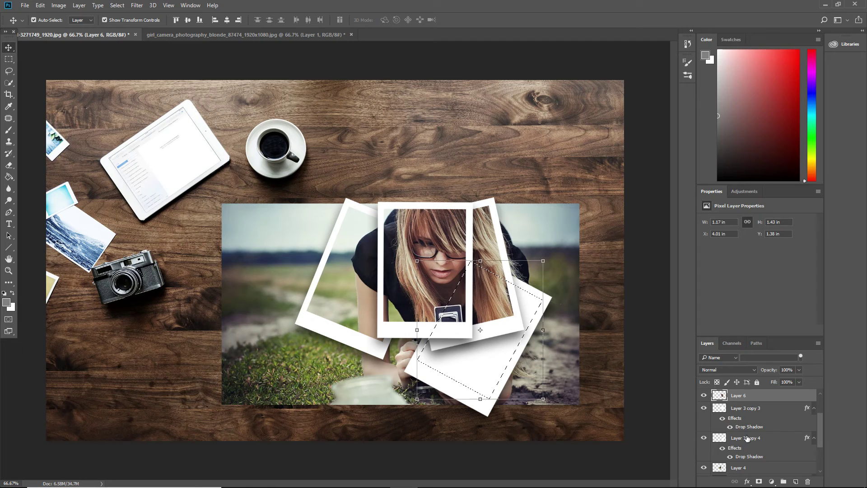
Copy the selected frame area of Layer 1, the girl photo, into new Layer 7
scroll(748, 449, down, 2)
scroll(748, 453, down, 2)
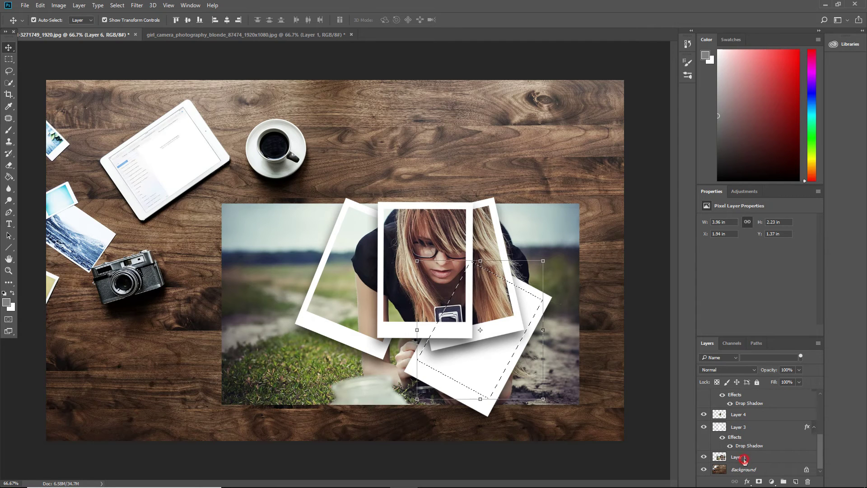
click(744, 457)
key(ctrl+j)
Move Layer 7 up the stack to sit just above its tilted frame
mouse_move(745, 458)
mouse_down()
mouse_move(734, 391)
mouse_move(744, 440)
mouse_up()
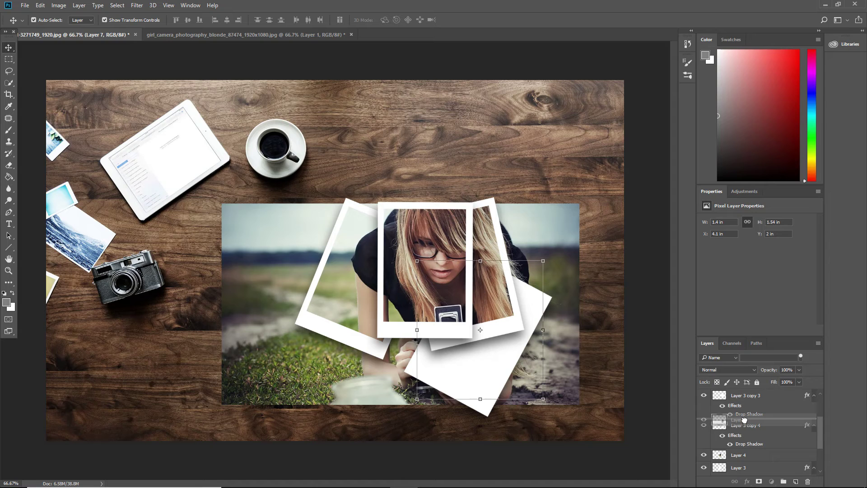
drag(745, 441, 745, 424)
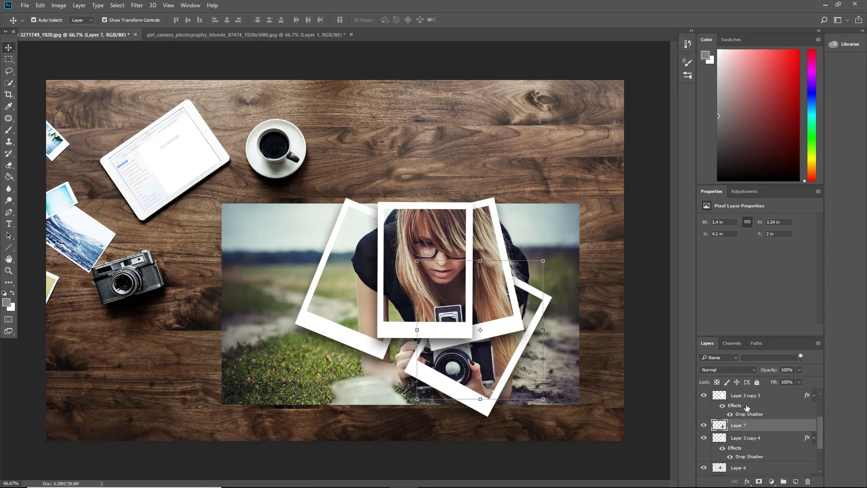
scroll(761, 425, up, 2)
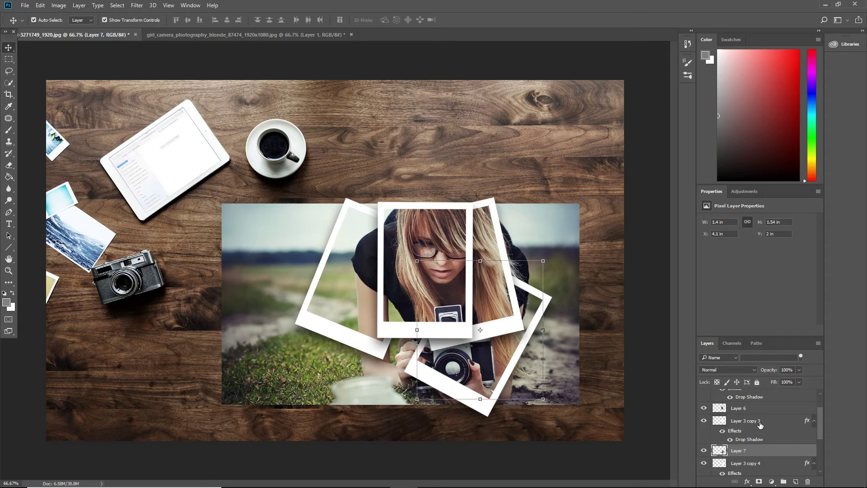
scroll(760, 425, up, 2)
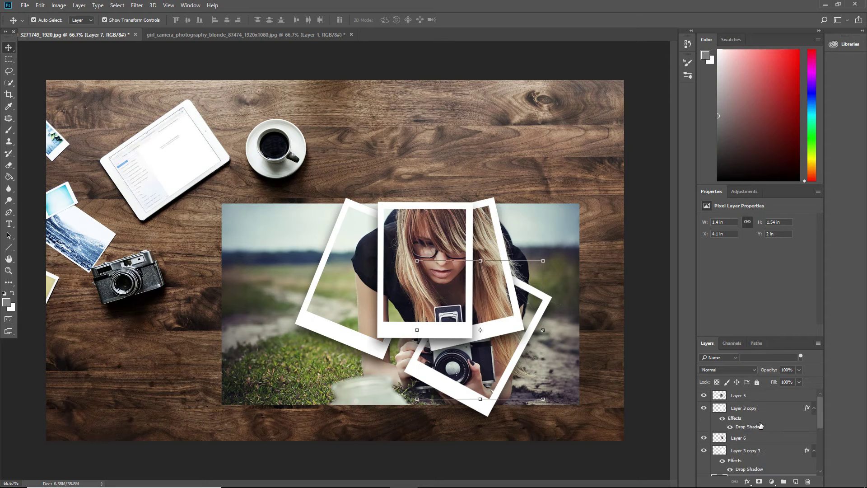
Duplicate the centre polaroid's Layer 5 photo together with its Layer 3 copy frame
ctrl+click(747, 397)
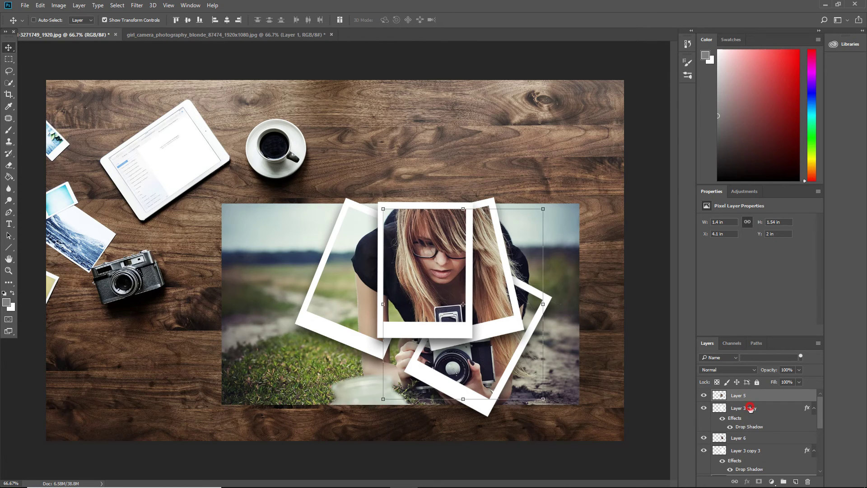
ctrl+click(750, 408)
key(ctrl+j)
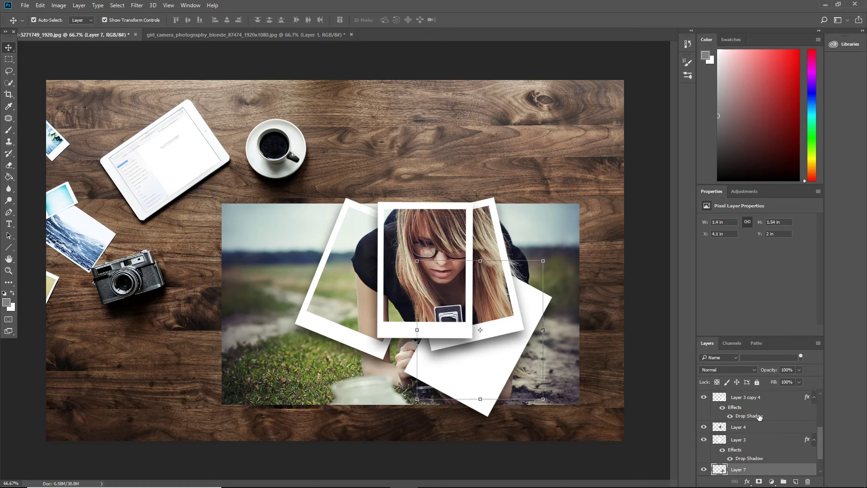
Place Layer 7 between Layer 3 copy 3 and Layer 3 copy 4, then reselect Layer 5
scroll(757, 434, down, 2)
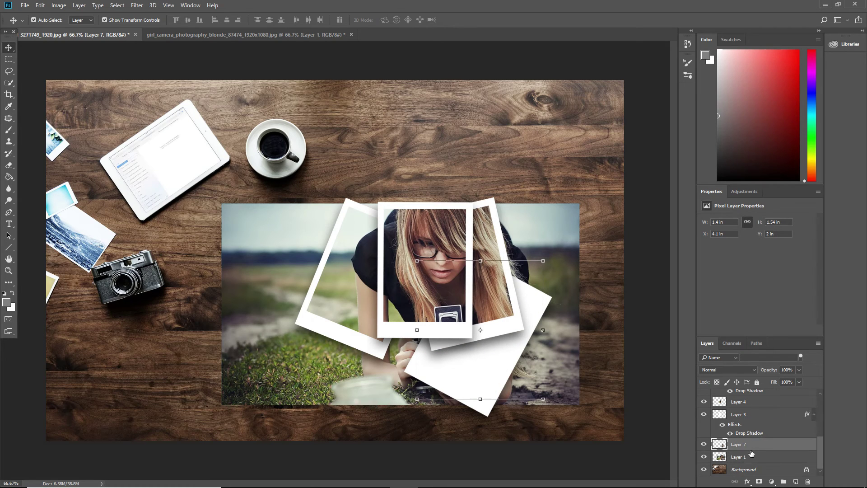
drag(747, 448, 751, 387)
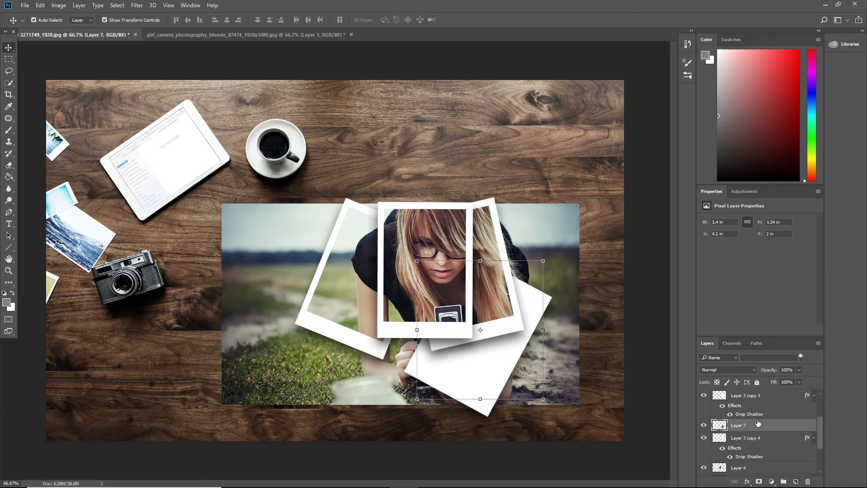
drag(751, 387, 758, 423)
scroll(758, 423, up, 2)
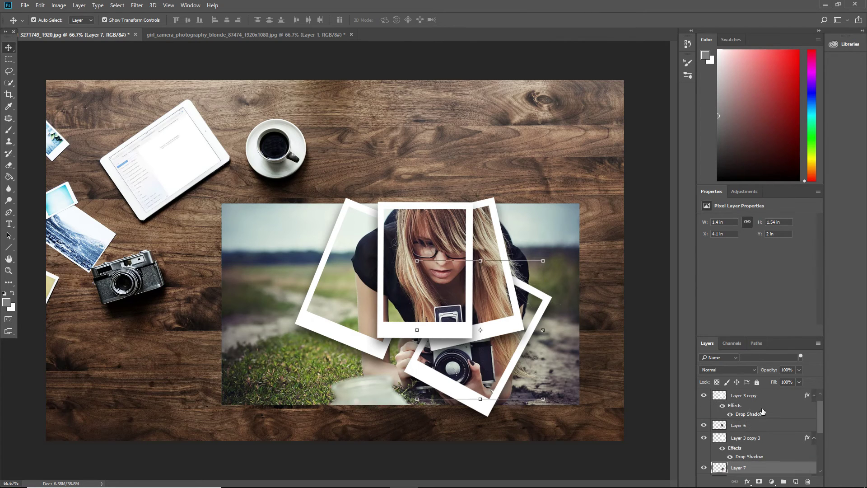
scroll(763, 412, up, 1)
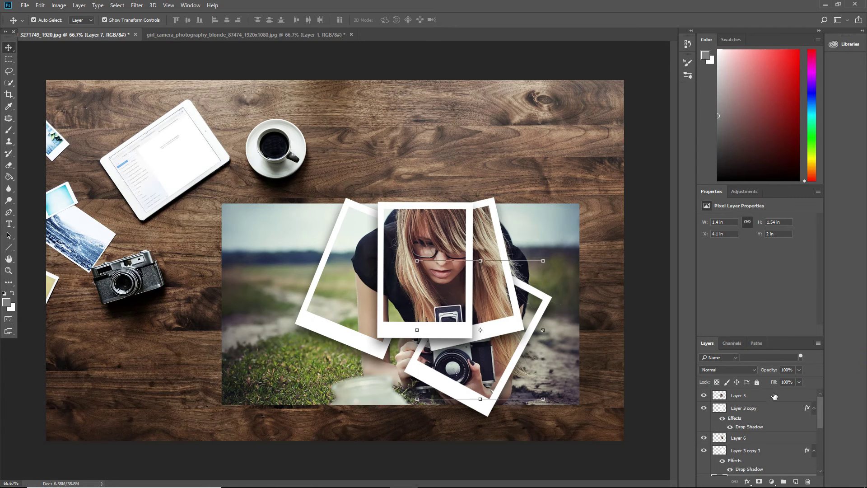
click(637, 406)
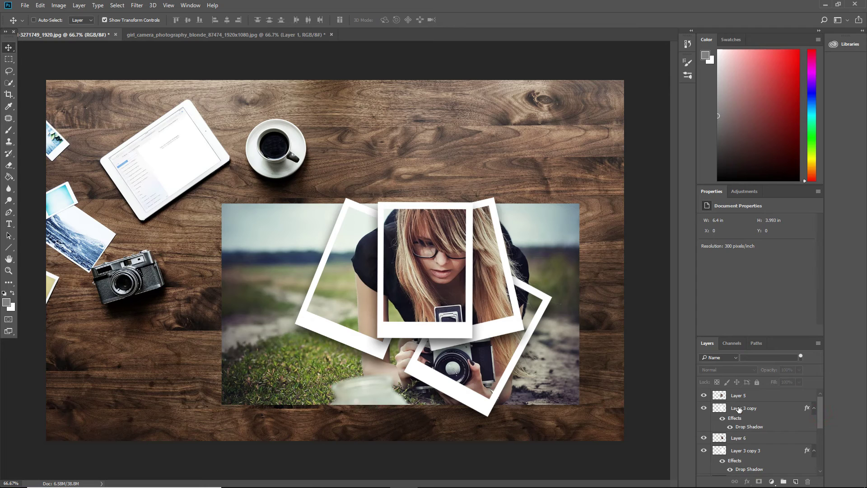
click(739, 397)
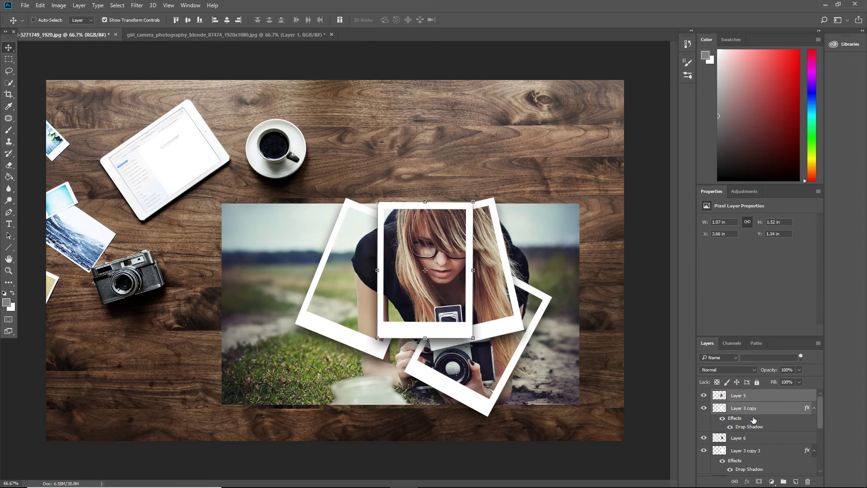
Duplicate the centre polaroid down-left, rotate it to −25.53°, and place it beneath Layer 3 copy
key(ctrl)
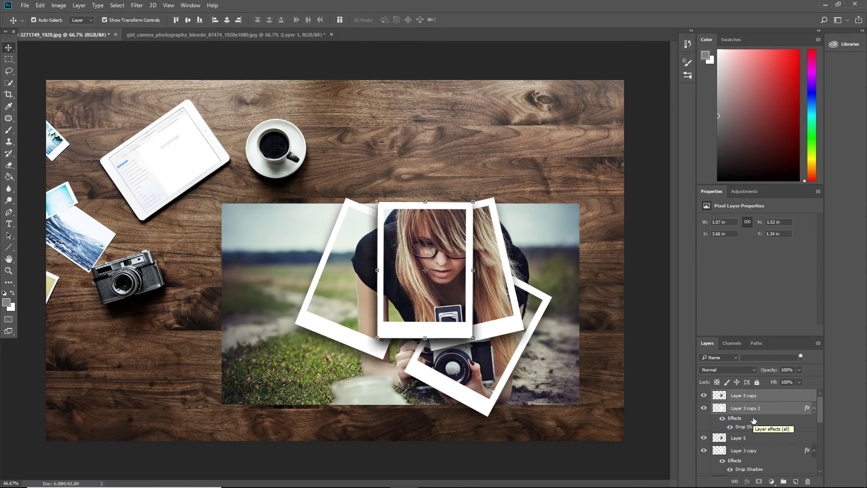
mouse_move(455, 330)
mouse_down()
mouse_move(424, 414)
mouse_move(468, 410)
mouse_move(476, 396)
mouse_up()
drag(421, 372, 391, 368)
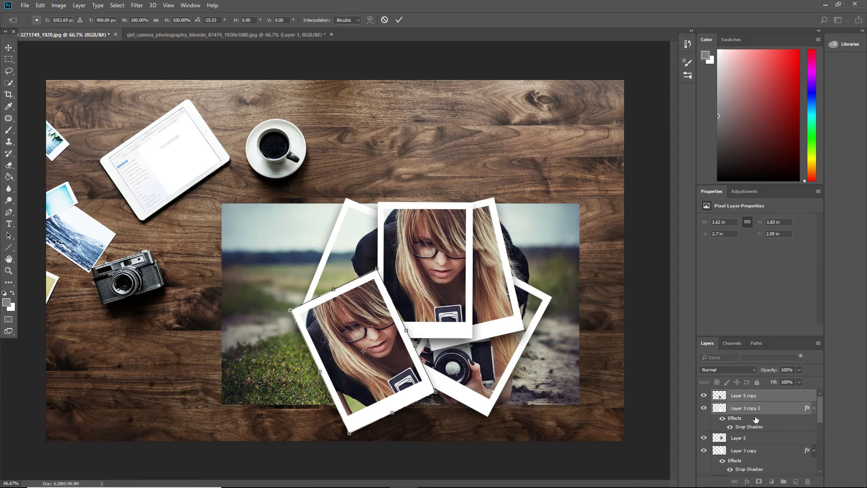
click(399, 19)
click(752, 398)
drag(752, 398, 757, 466)
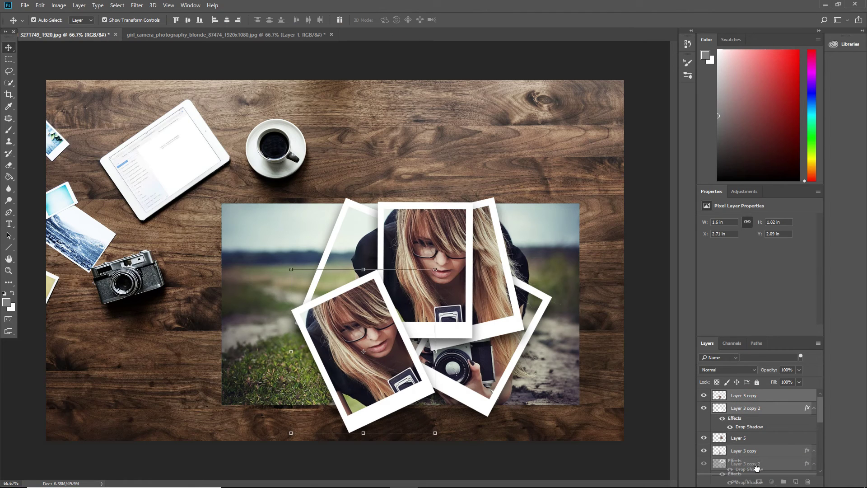
drag(757, 469, 757, 470)
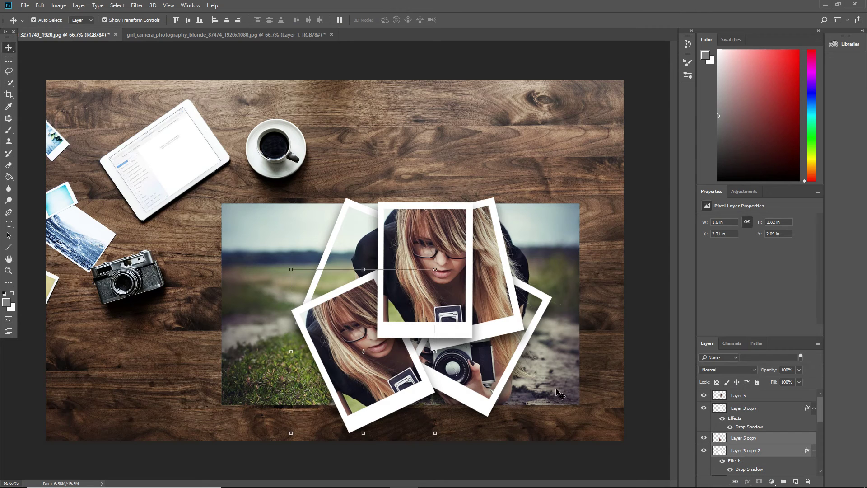
Rotate the copied lower polaroid to a new tilt and commit it
click(442, 439)
mouse_move(421, 448)
mouse_down()
mouse_move(373, 472)
mouse_move(400, 454)
mouse_up()
click(773, 441)
click(398, 19)
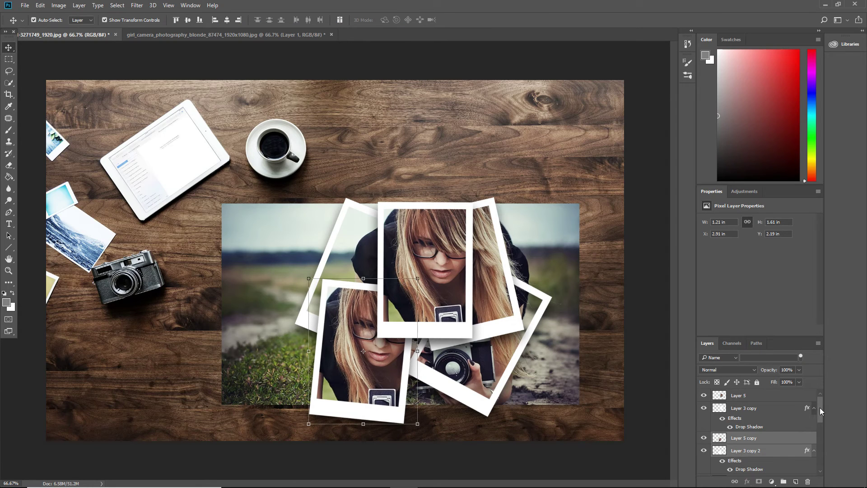
Move the copied polaroid down the layer stack, tucking it under the left tilted frame
drag(819, 409, 823, 424)
drag(776, 399, 779, 429)
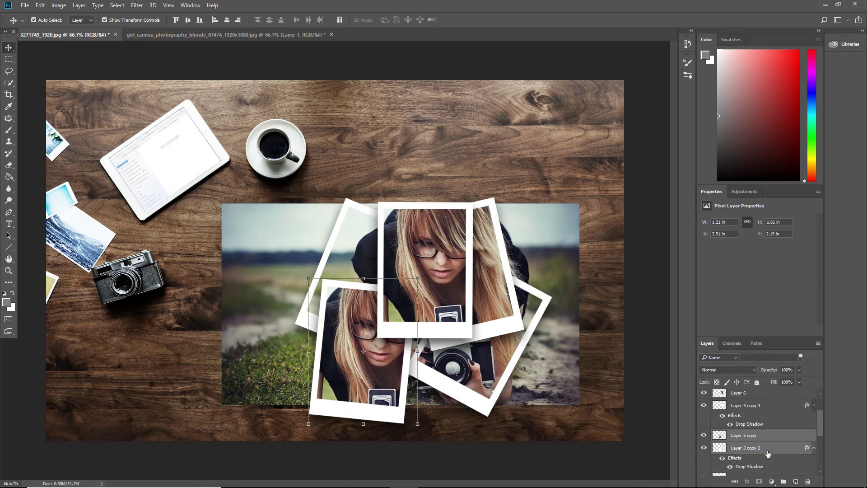
scroll(822, 423, down, 3)
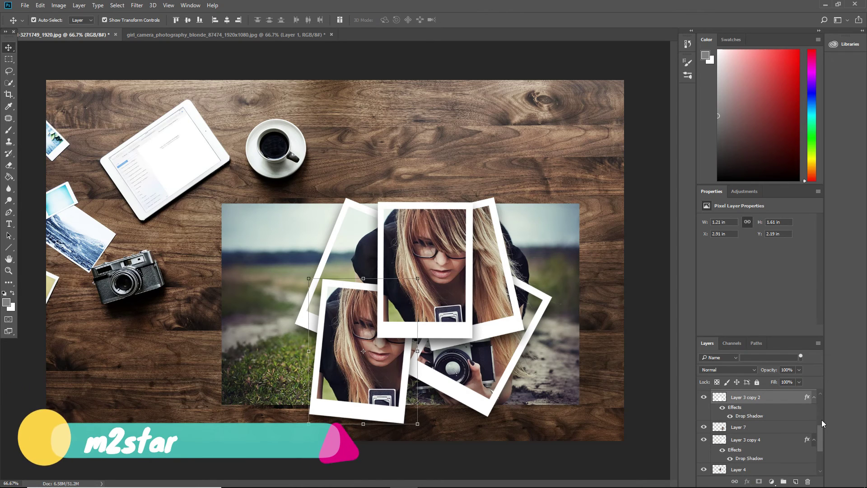
drag(764, 397, 772, 456)
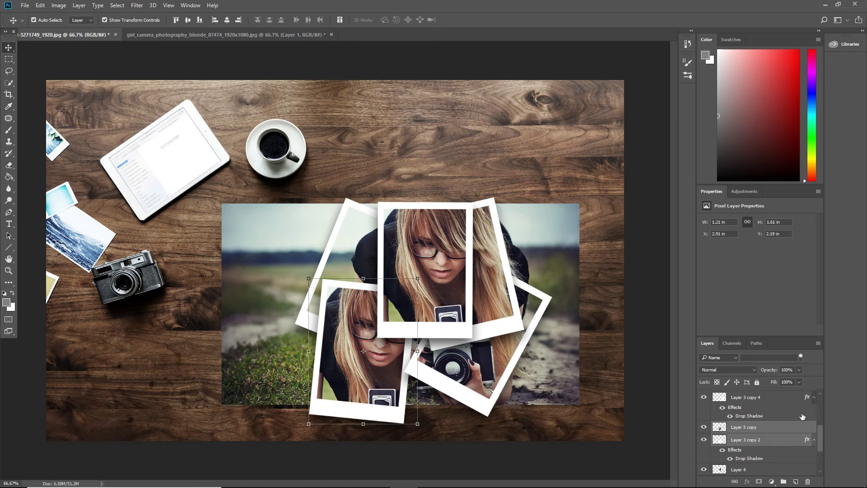
scroll(821, 433, down, 2)
scroll(823, 451, down, 1)
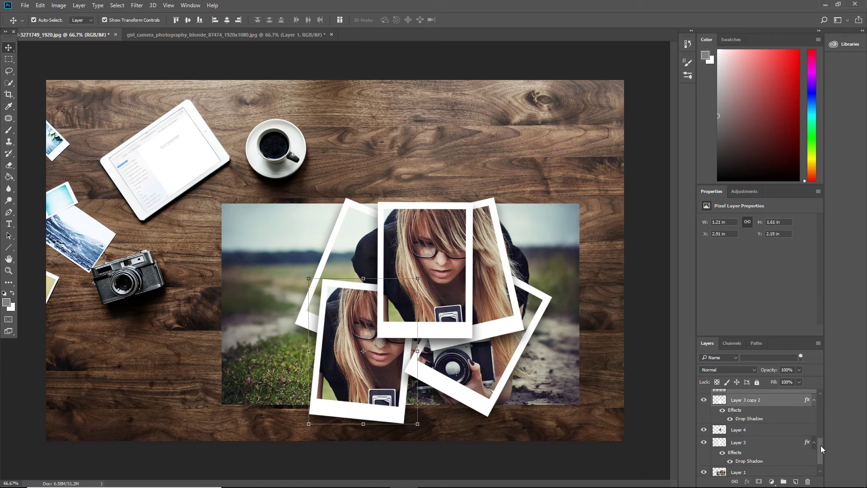
drag(787, 399, 785, 453)
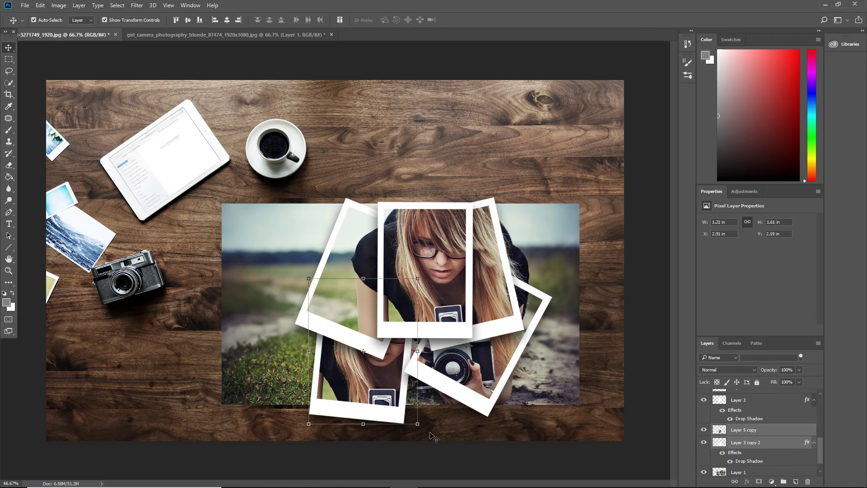
Re-tilt the lower card to 14.31°, shift it up and right, and apply
drag(421, 430, 400, 439)
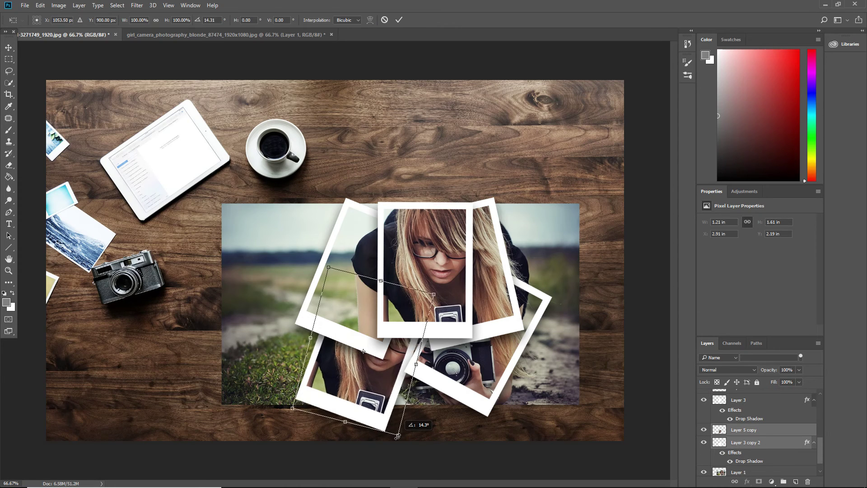
drag(394, 375, 405, 371)
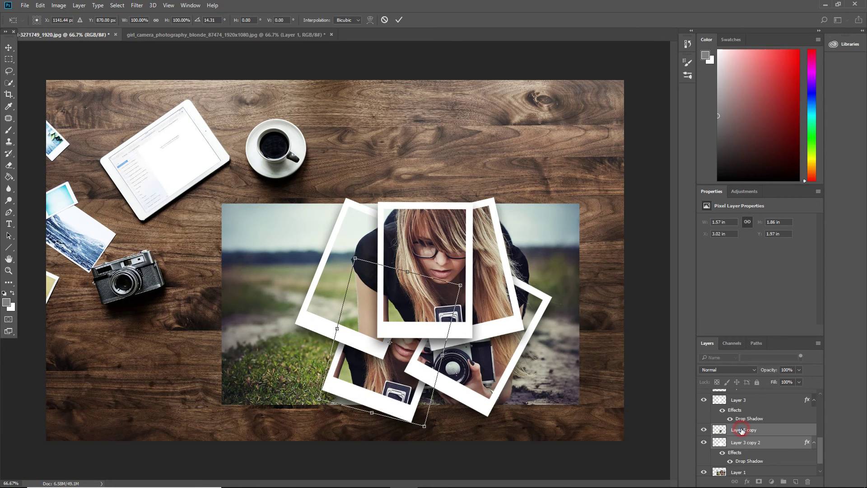
click(399, 20)
click(722, 429)
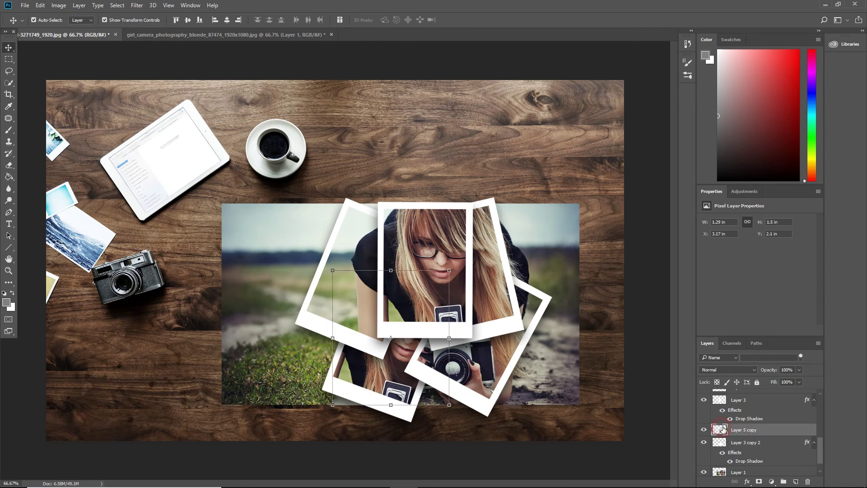
Replace Layer 5 copy with Layer 8, a card-shaped girl-photo cutout above Layer 3 copy 2
key(ctrl)
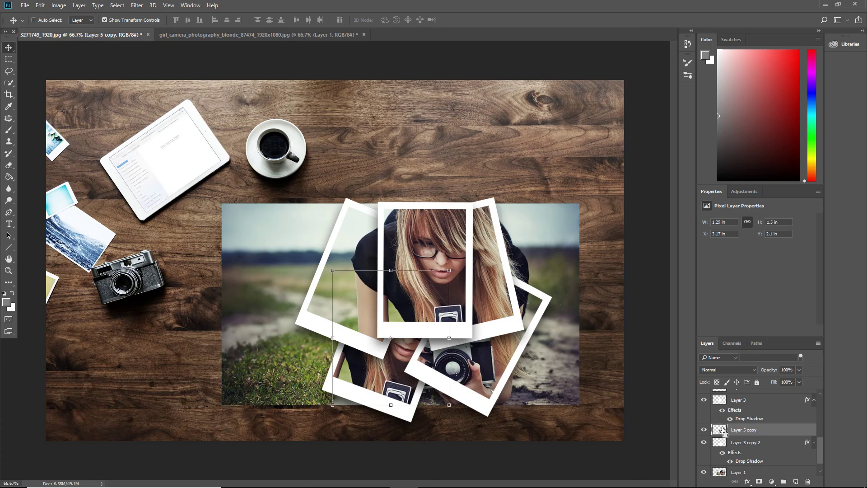
ctrl+click(723, 429)
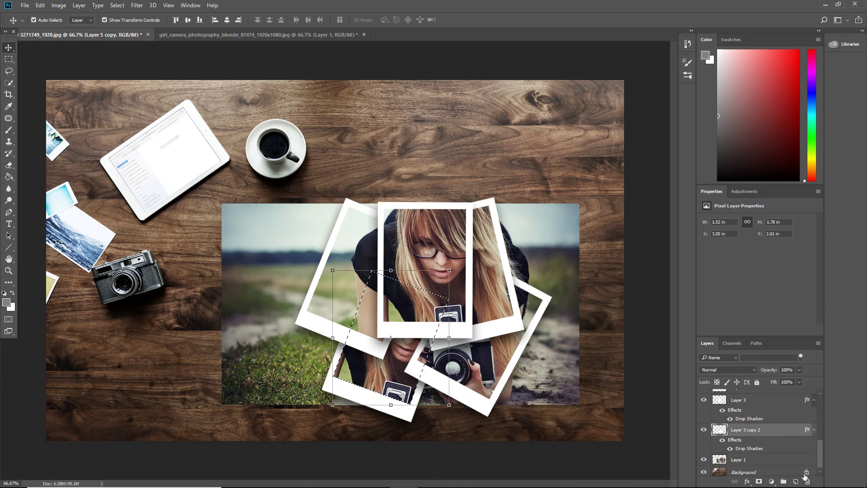
drag(746, 429, 808, 482)
click(761, 459)
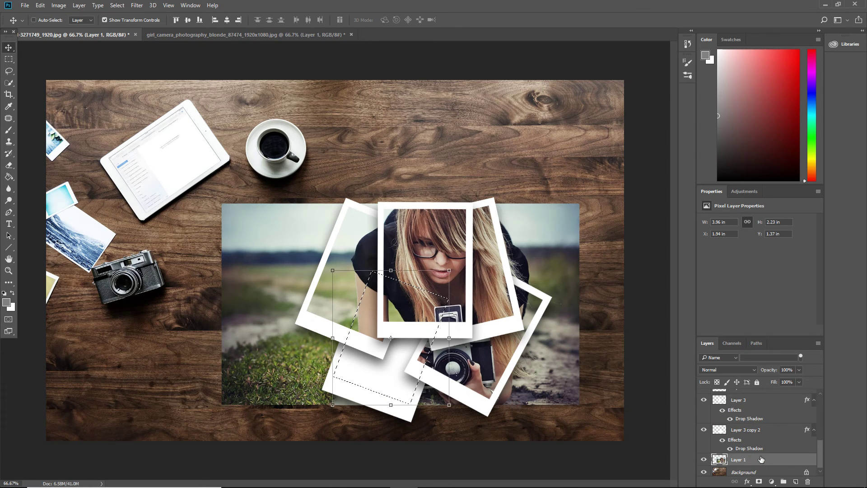
key(ctrl+j)
drag(761, 459, 759, 435)
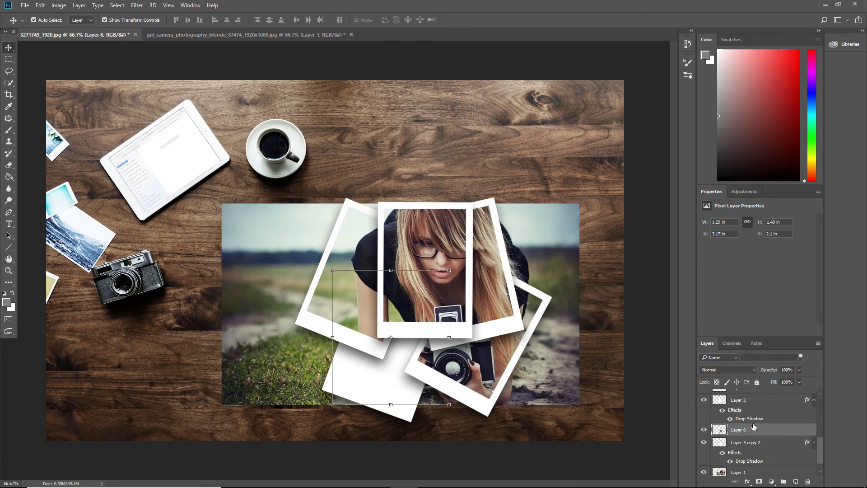
click(610, 333)
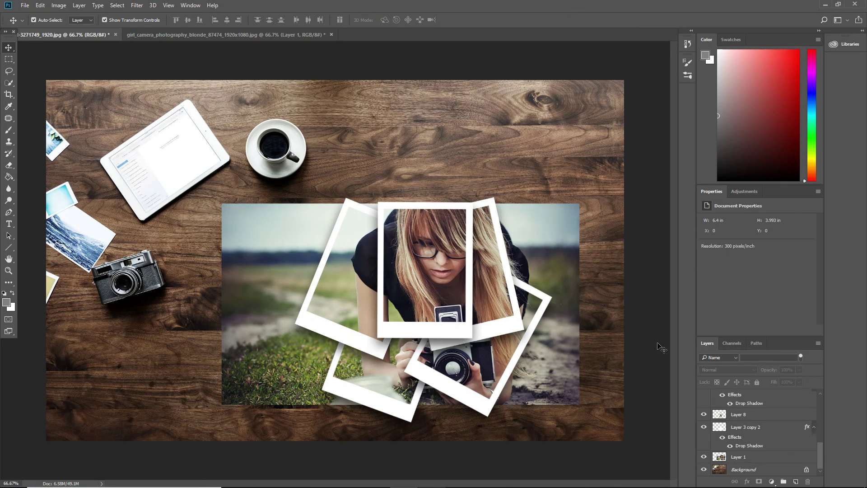
Hide Layer 1, reset default colours, and stack Layer 7 and Layer 3 copy 4 above Layer 6
click(704, 456)
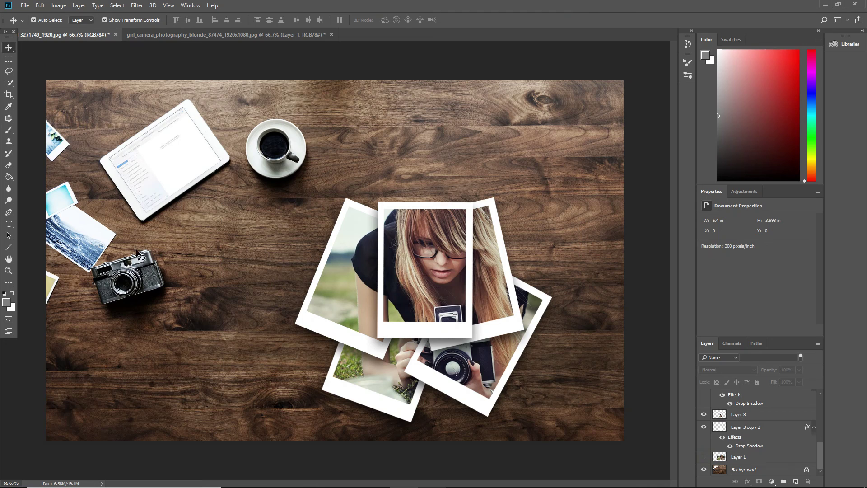
click(5, 293)
click(533, 312)
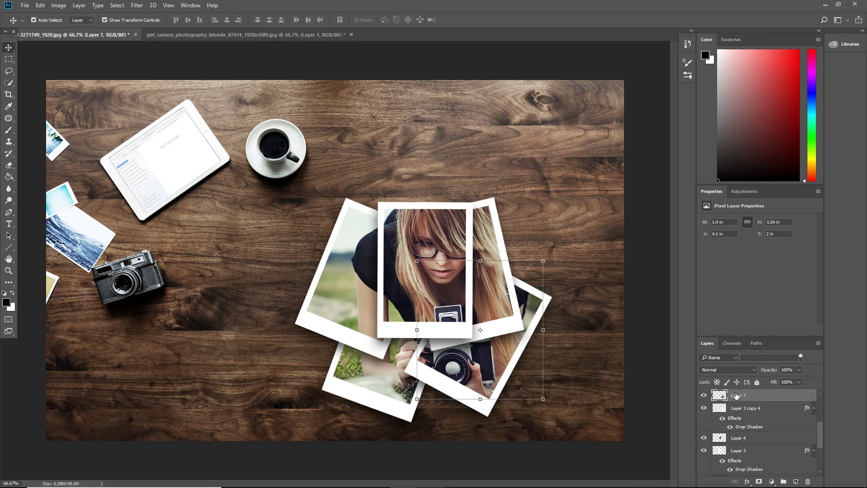
ctrl+click(741, 408)
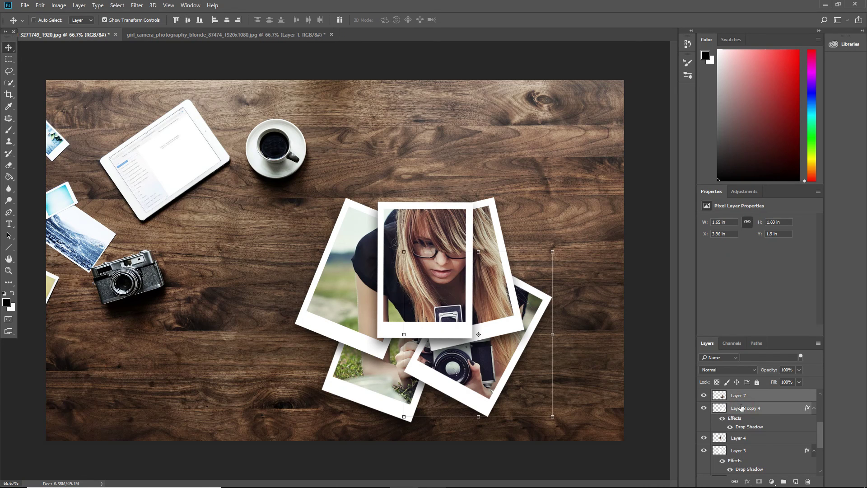
drag(820, 436, 815, 417)
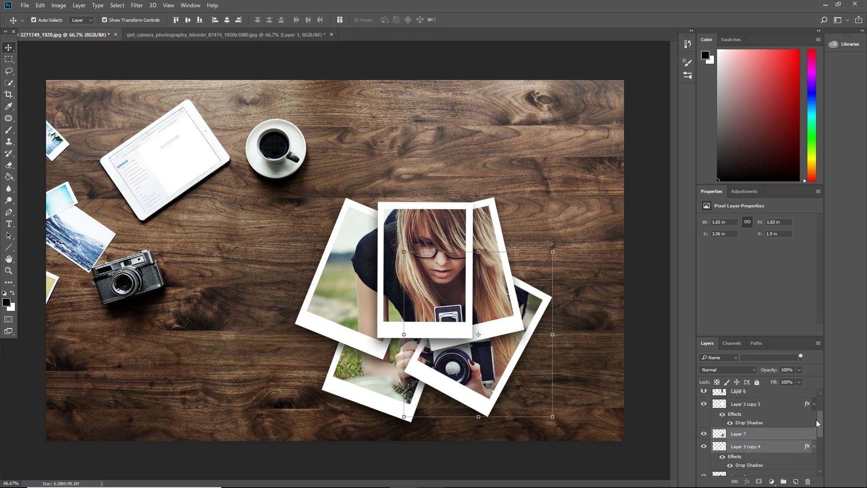
drag(765, 460, 761, 409)
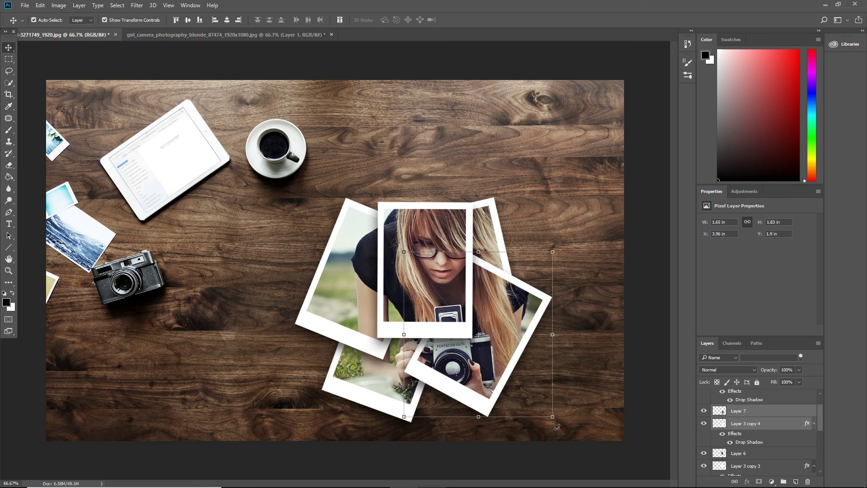
Rotate the camera polaroid about one degree and commit the transform
drag(560, 423, 562, 423)
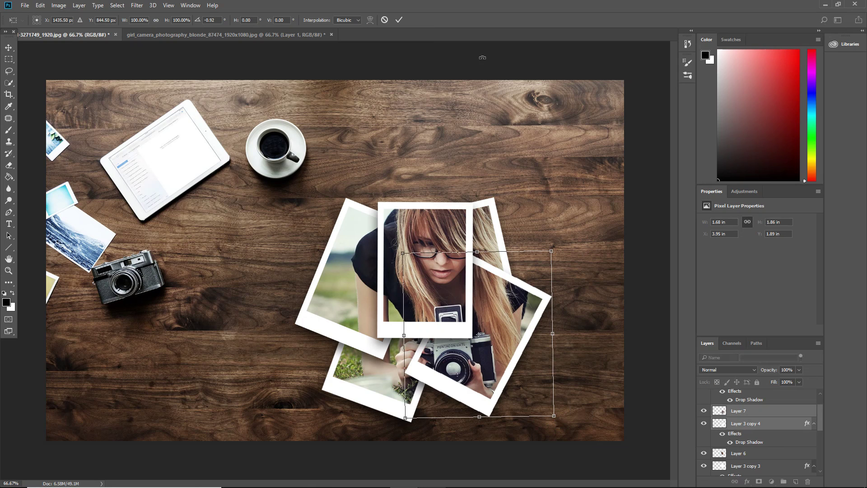
click(399, 20)
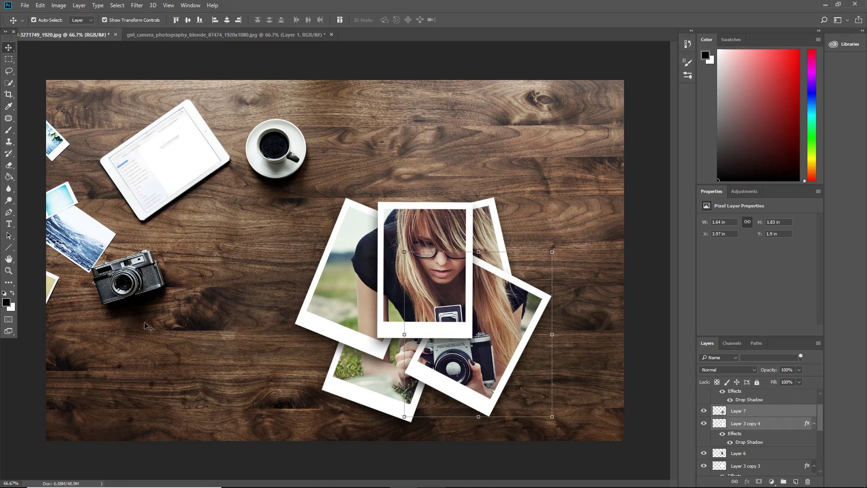
click(773, 482)
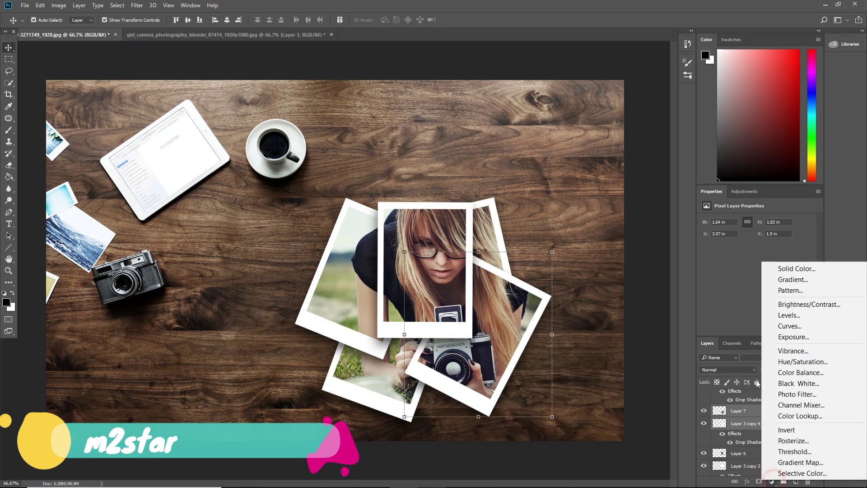
Add a reversed radial Gradient Fill layer at 177% scale with about a 42° angle
click(802, 278)
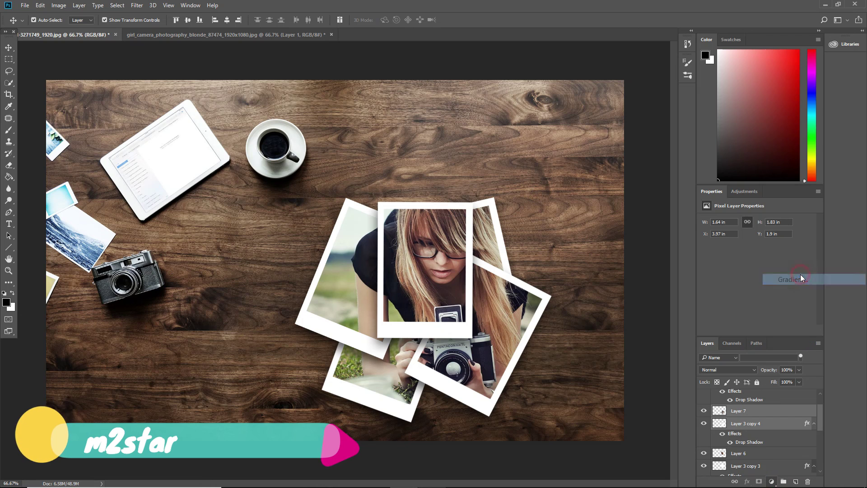
click(416, 153)
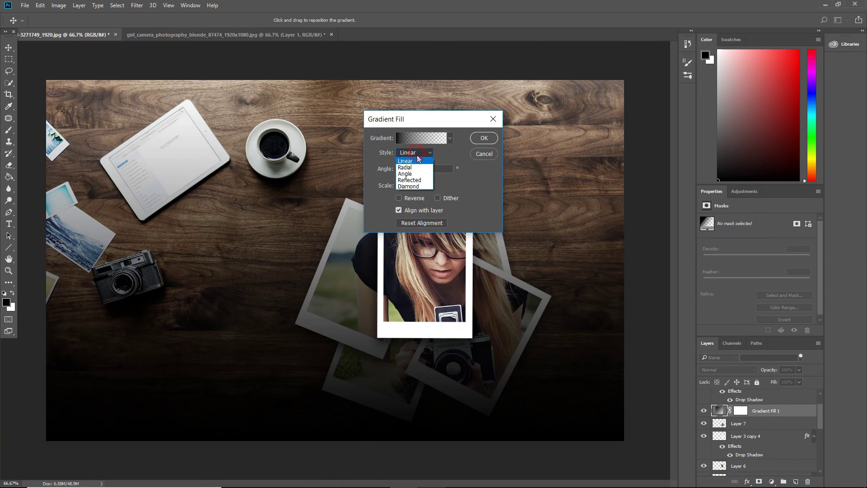
click(416, 170)
click(417, 188)
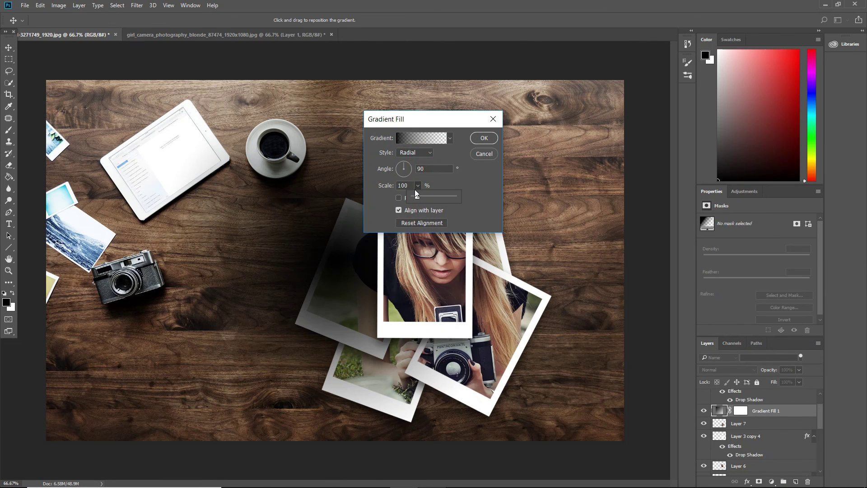
click(400, 198)
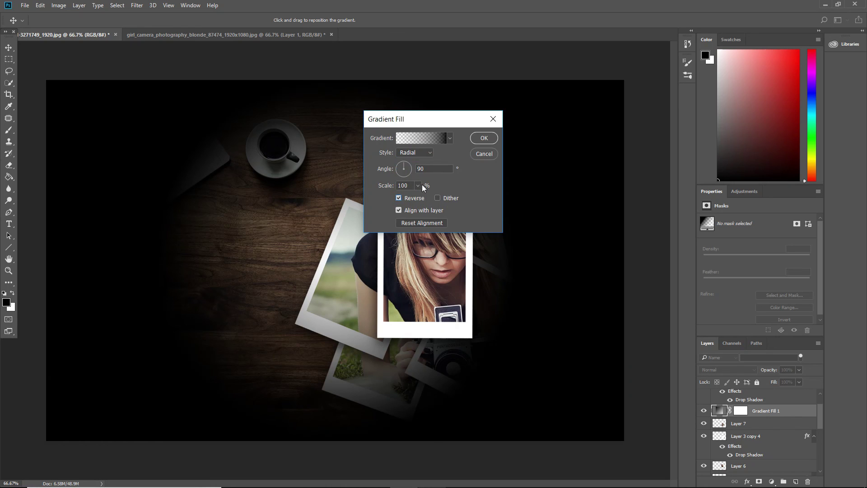
click(419, 188)
click(405, 161)
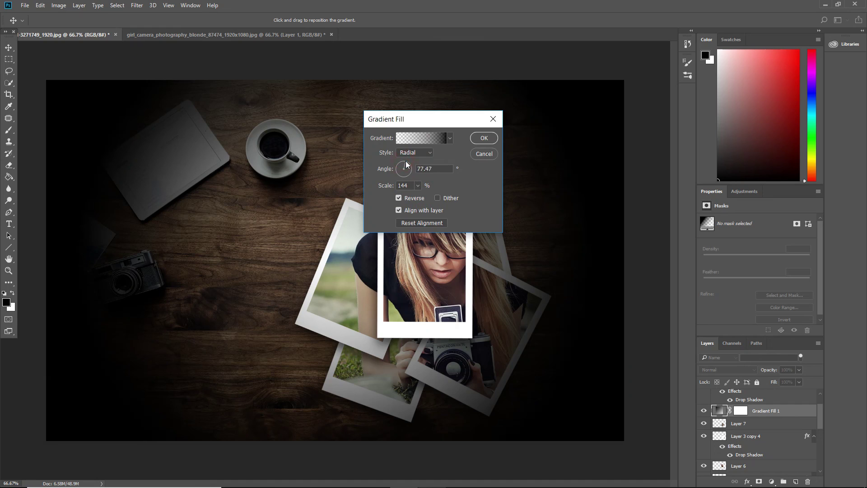
drag(406, 164, 410, 168)
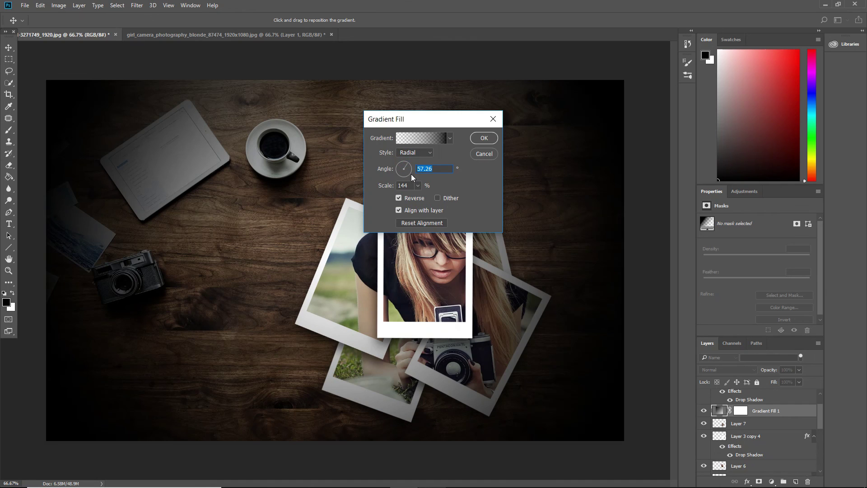
click(419, 187)
click(419, 196)
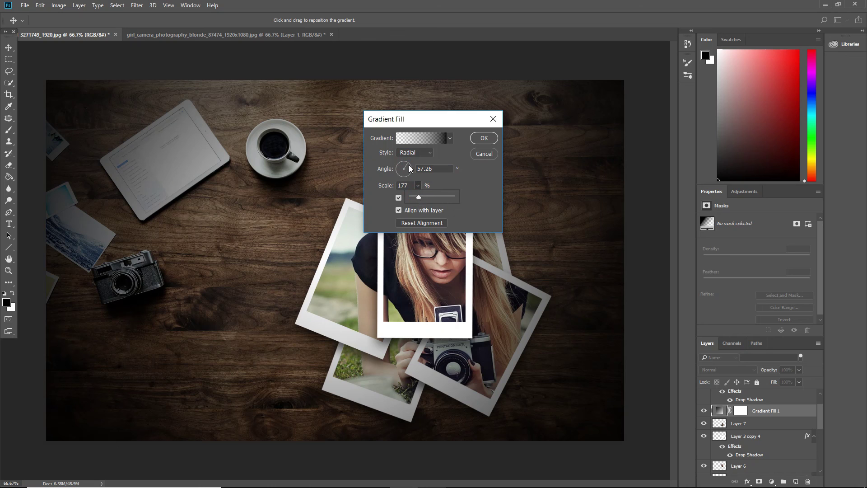
drag(408, 167, 410, 169)
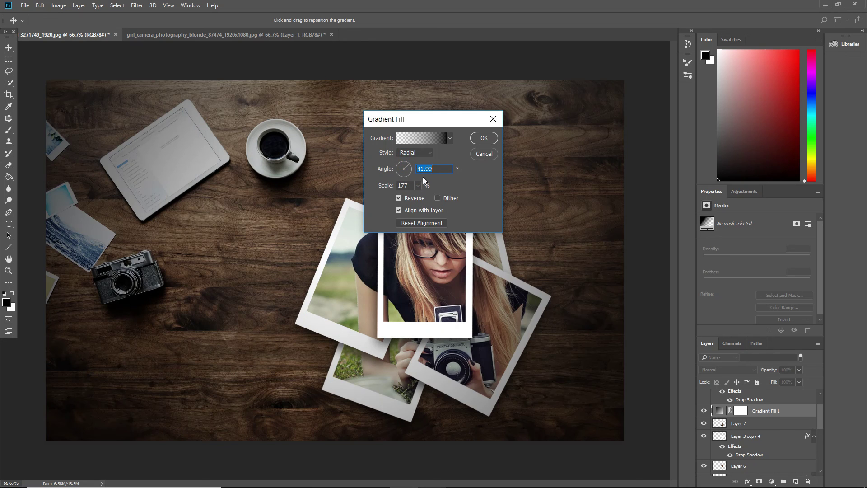
click(479, 139)
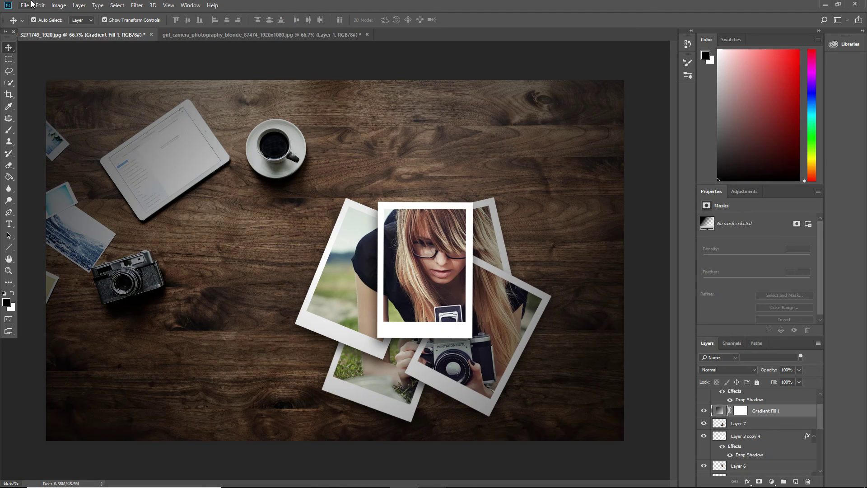
Open the File menu for the finished polaroid desk composition
click(28, 6)
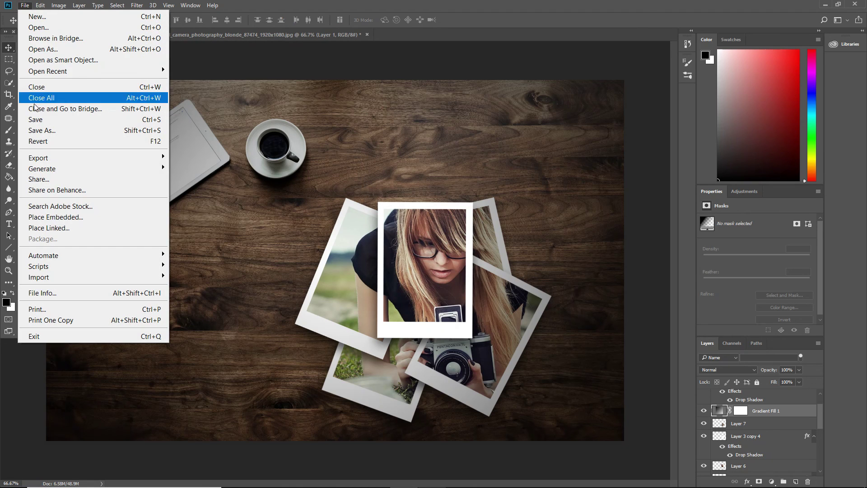